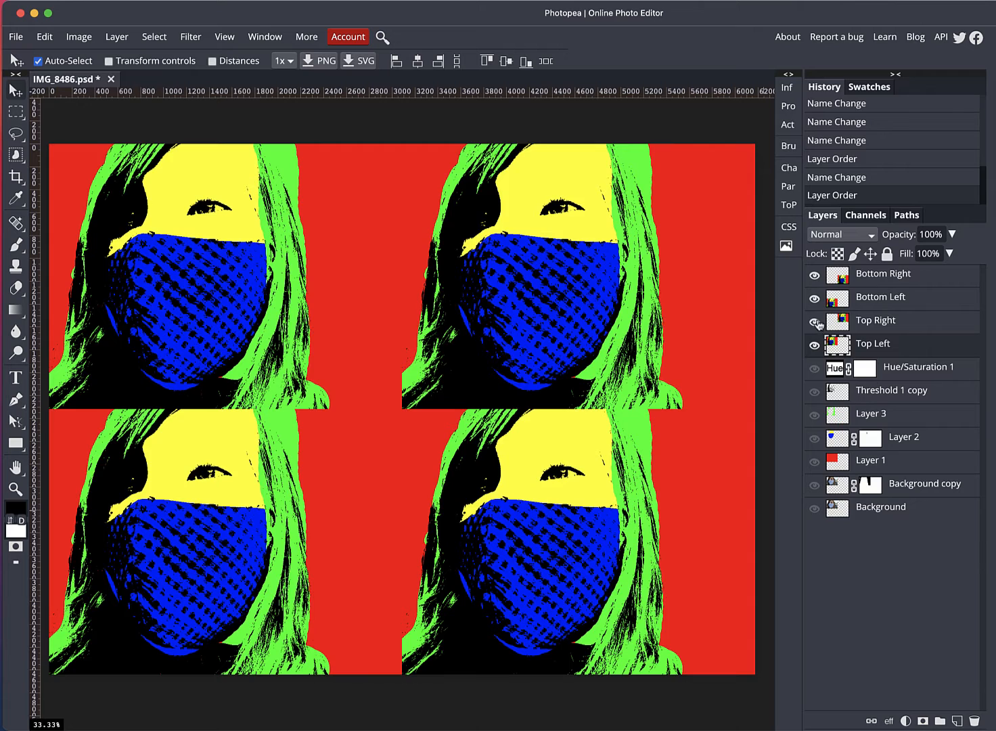
- Hide the Top Right, Bottom Left and Bottom Right layers, and show them again one at a time to check each panel
left_click_drag(815, 321, 814, 275)
left_click(837, 328)
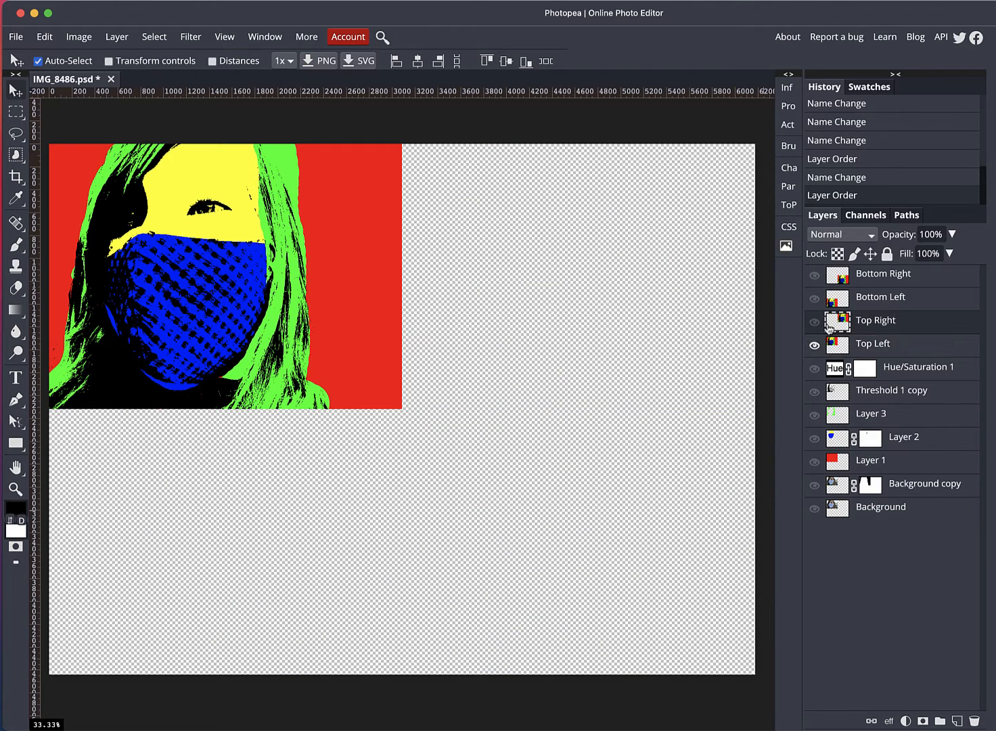
left_click(814, 322)
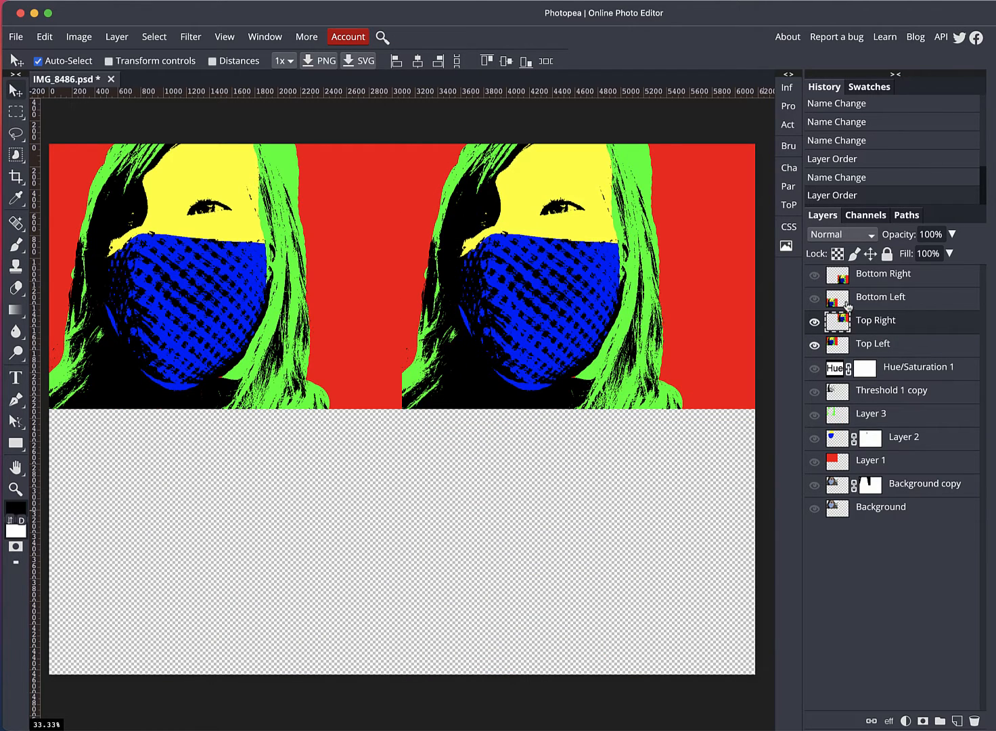
left_click(839, 302)
left_click(815, 299)
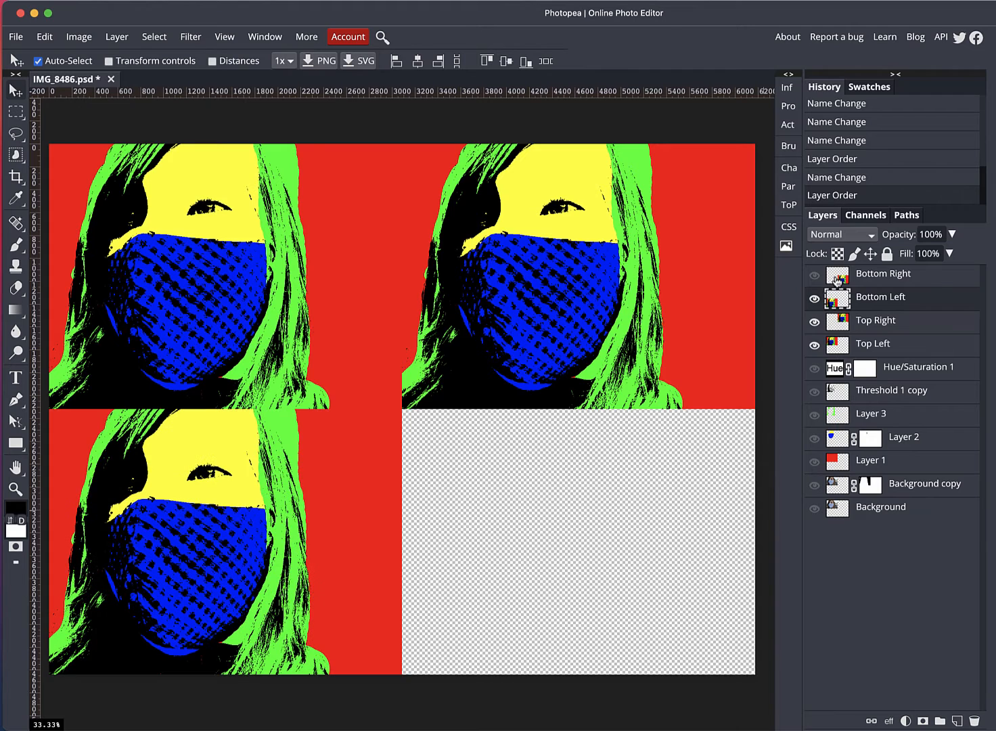
left_click(838, 278)
left_click(814, 276)
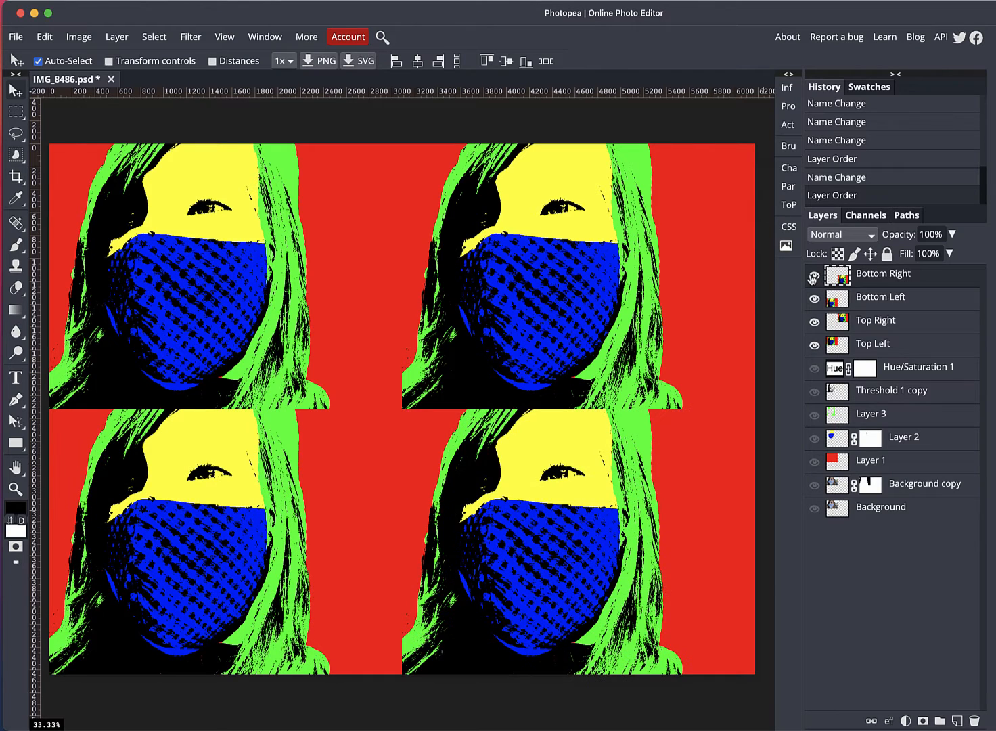
- Add a Hue/Saturation adjustment layer directly above the Top Left layer and set its hue to -180
left_click(834, 345)
left_click(815, 346)
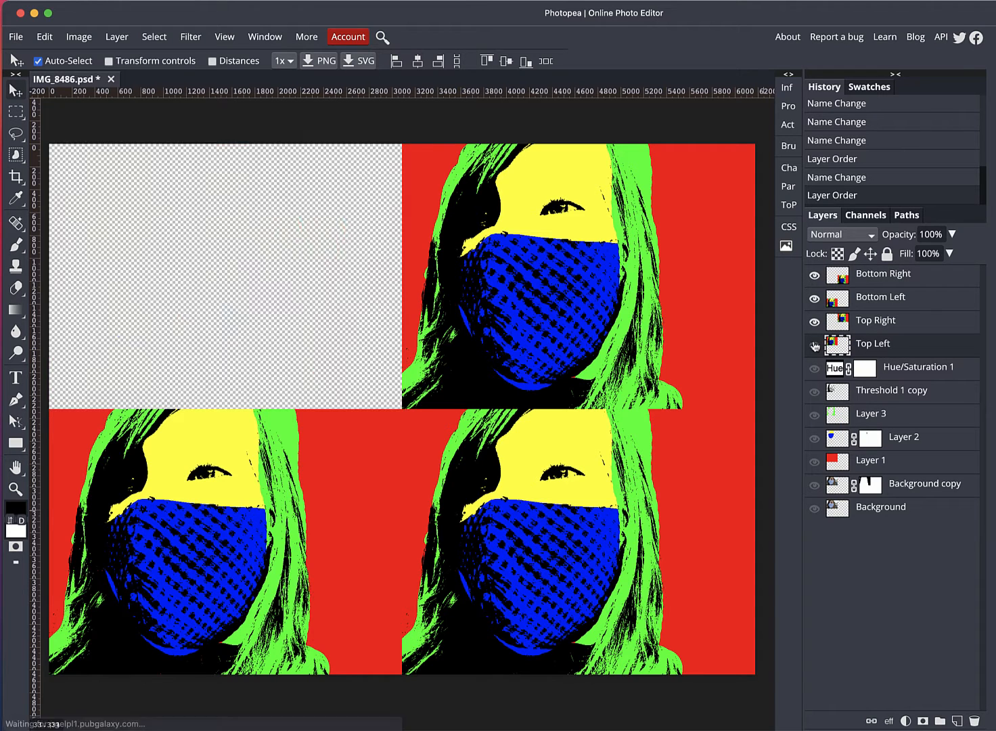
left_click(815, 346)
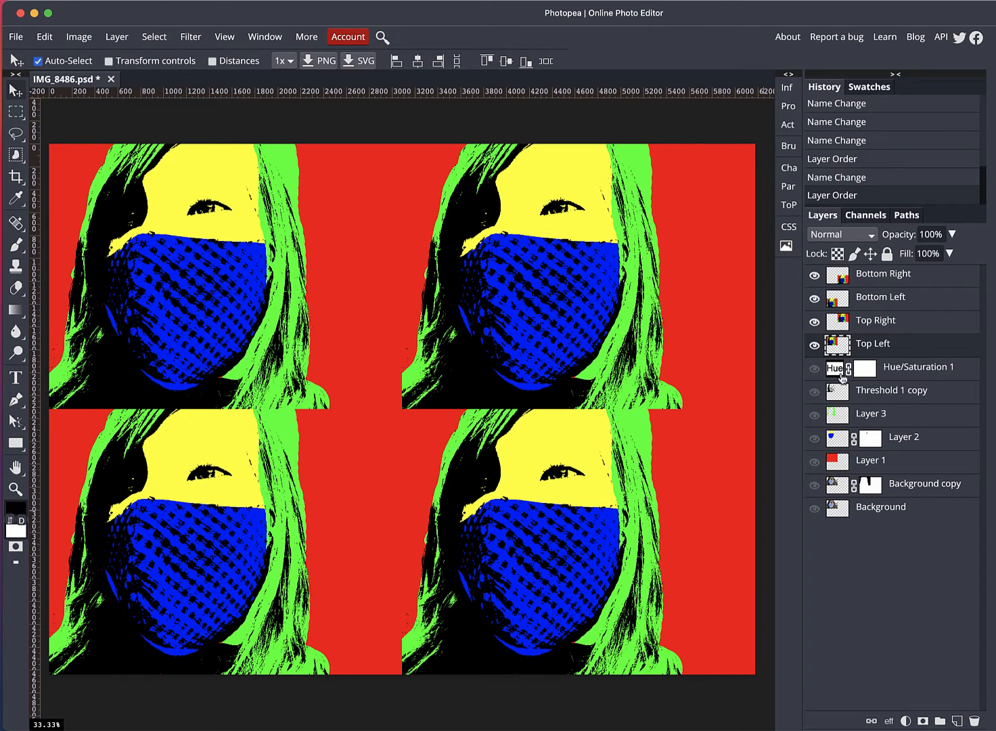
left_click(906, 722)
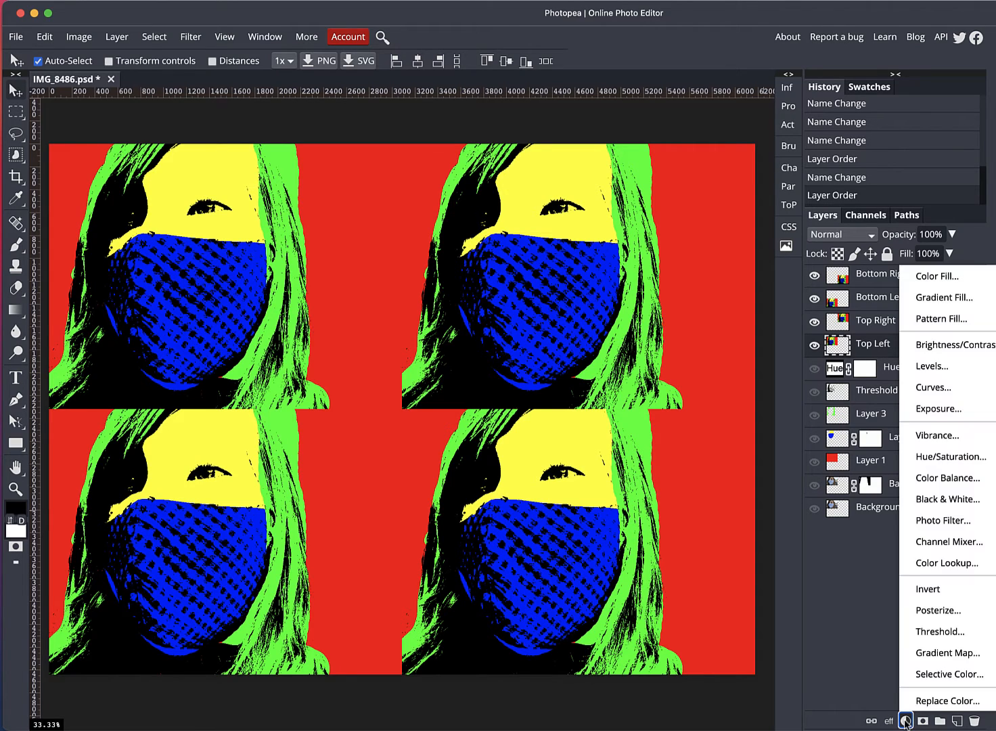
left_click(945, 458)
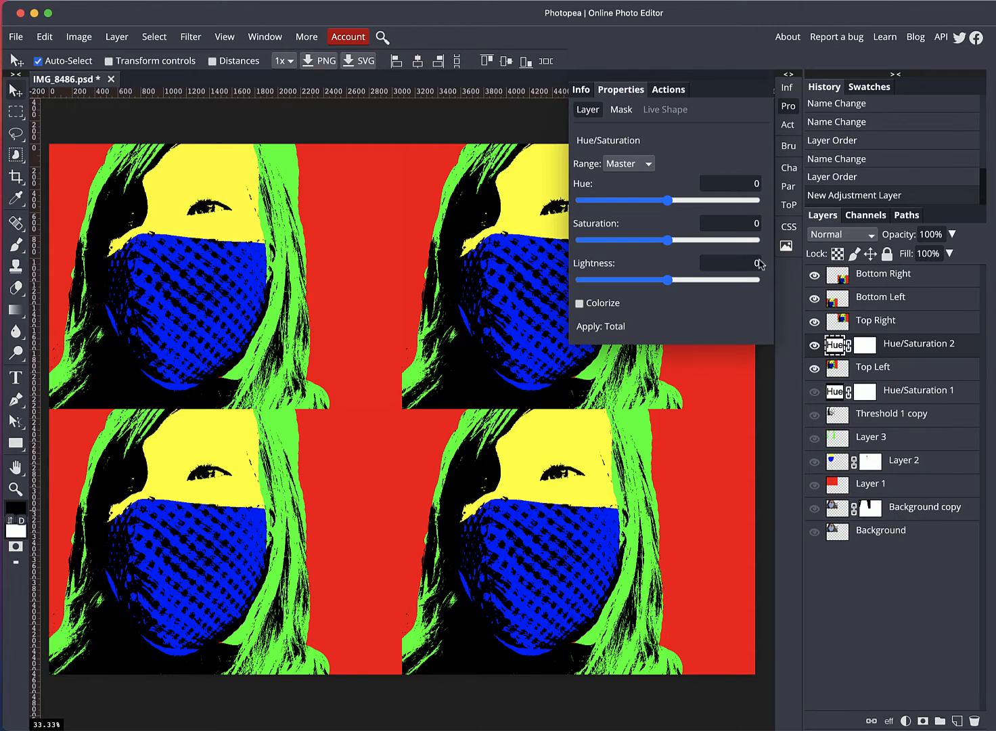
left_click_drag(668, 200, 560, 203)
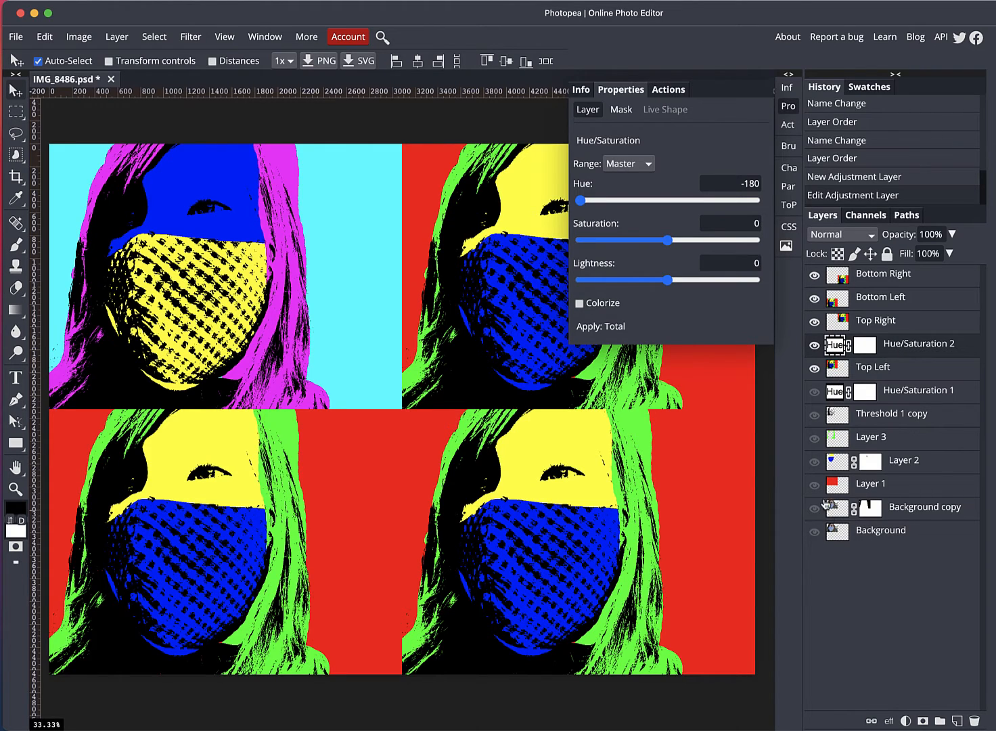
- Examine how the new Hue/Saturation adjustment affects the layers beneath it by toggling Top Left, the original layers and the adjustment, restoring their visibility
left_click(815, 368)
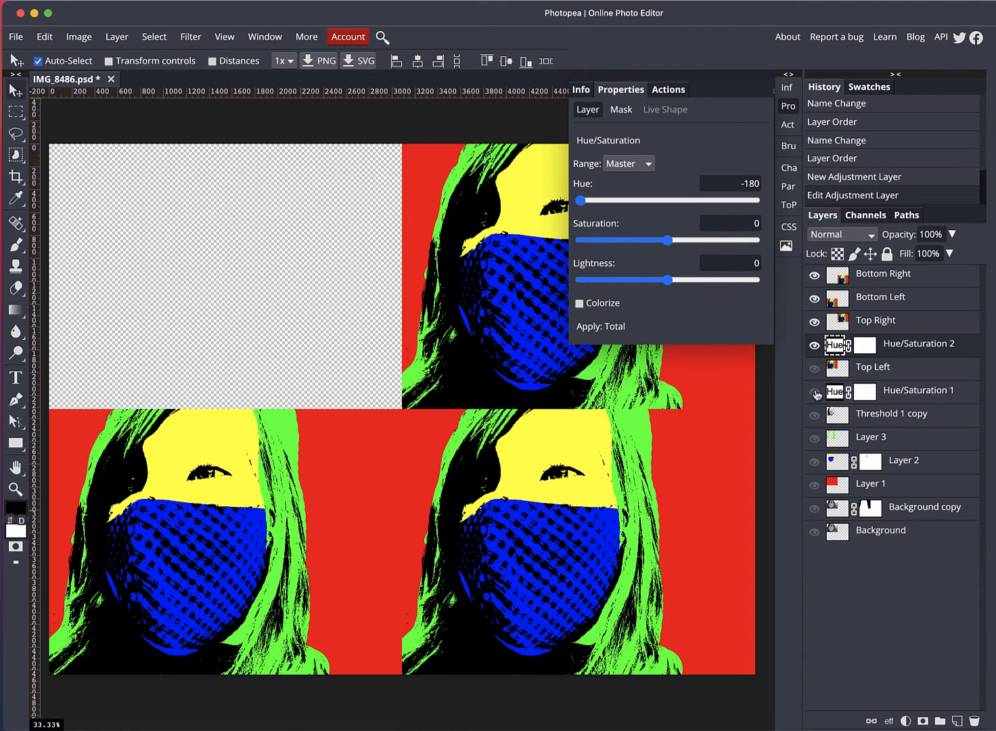
left_click_drag(817, 395, 812, 533)
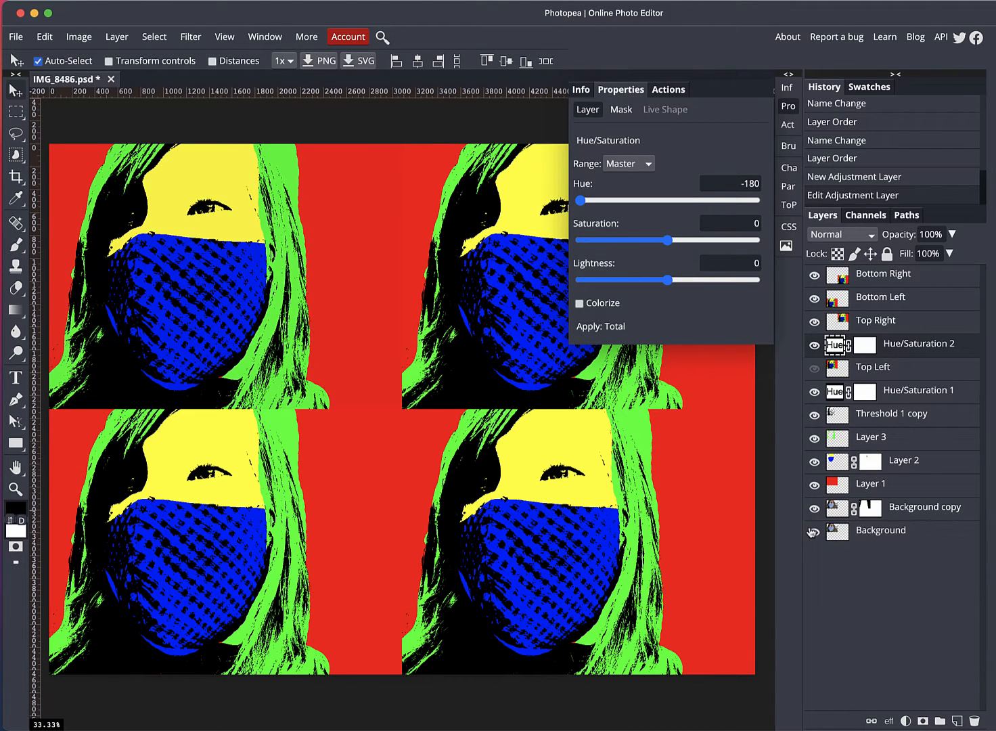
left_click(815, 345)
left_click(816, 346)
left_click(816, 346)
left_click(815, 347)
left_click(816, 369)
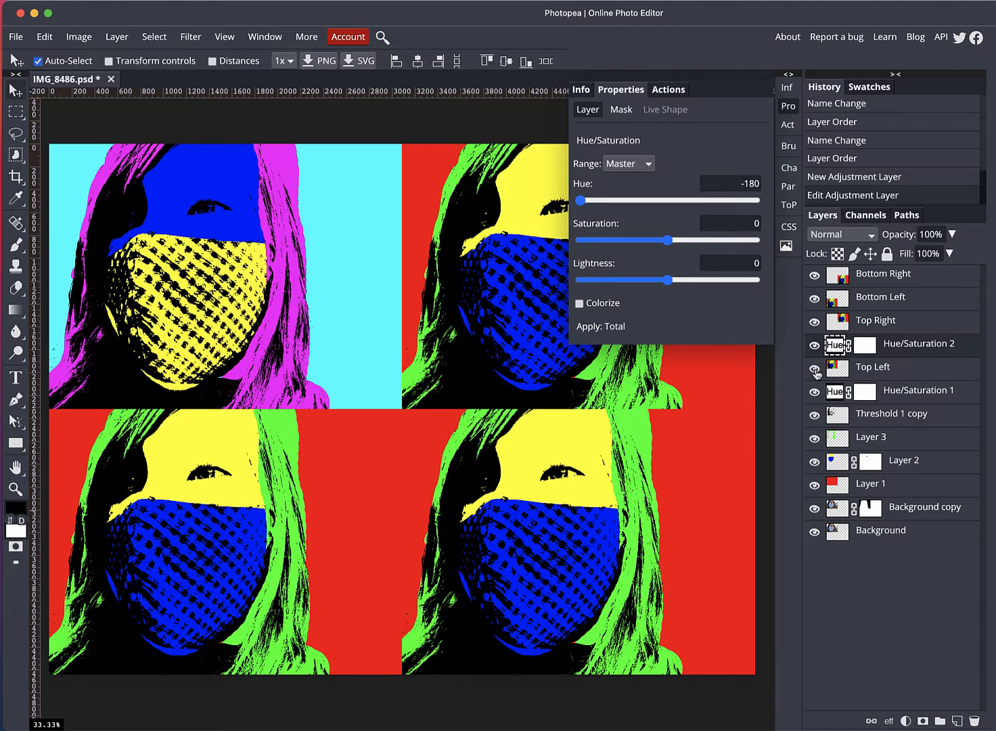
left_click(816, 369)
left_click_drag(815, 392, 814, 540)
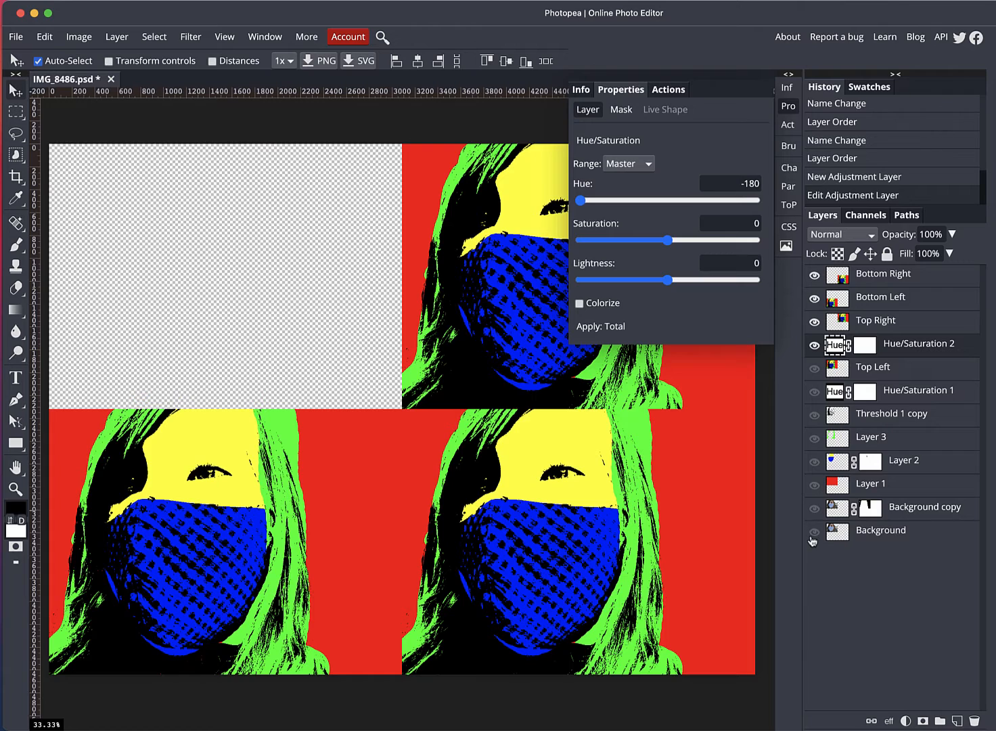
left_click(816, 369)
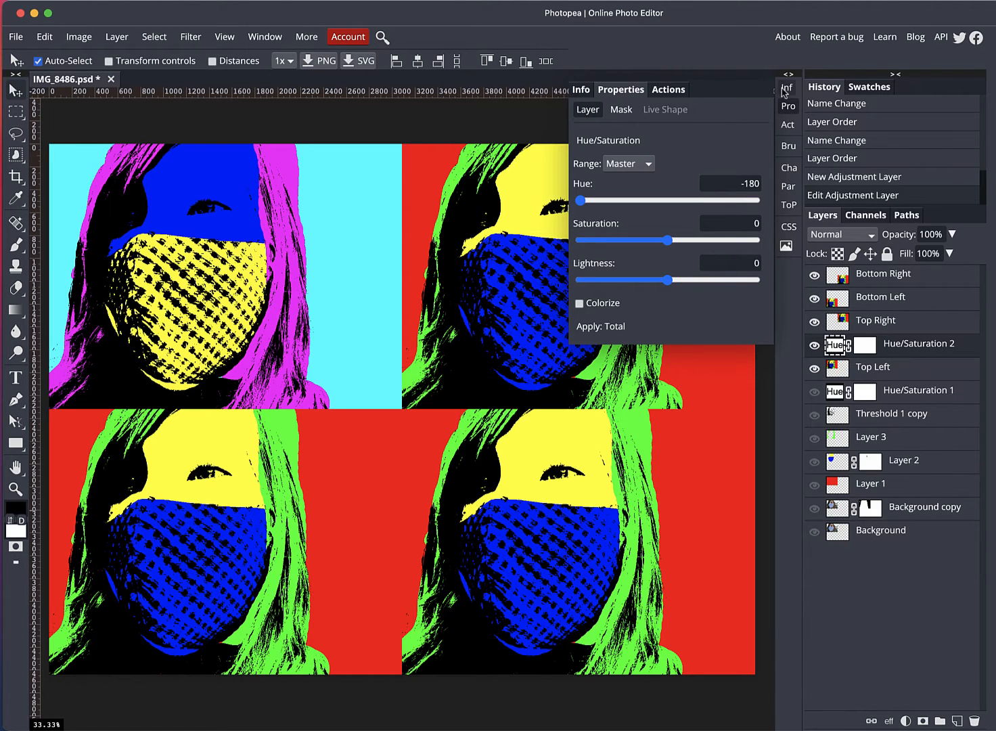
left_click(789, 107)
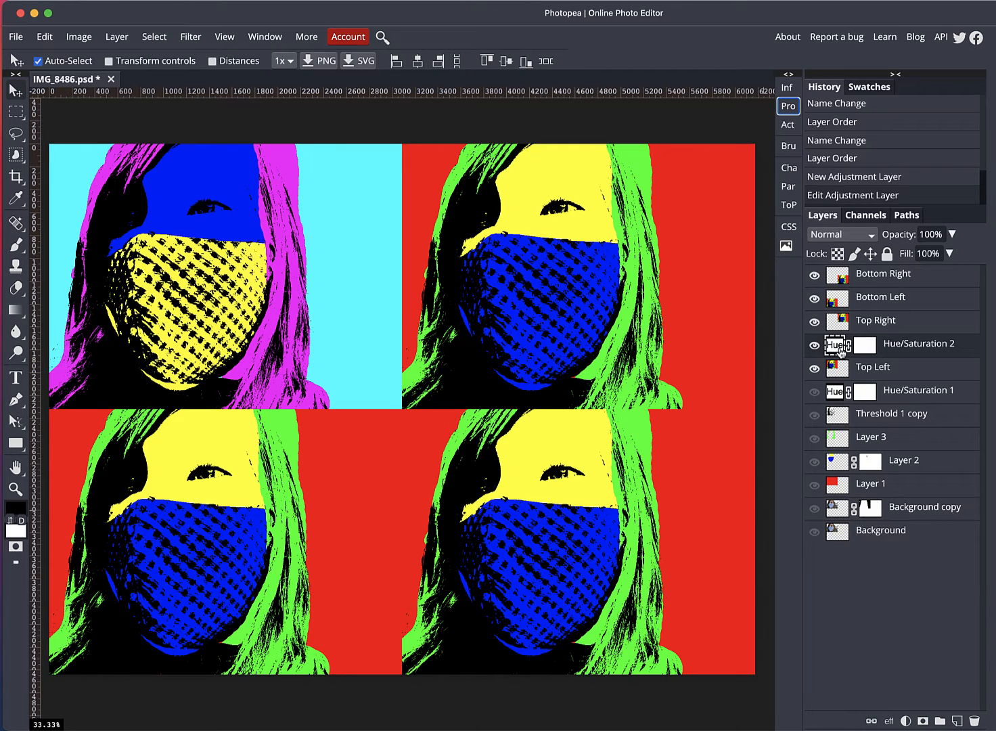
- Add a Hue/Saturation adjustment layer directly above the Top Right layer and set its hue to -88
left_click(841, 323)
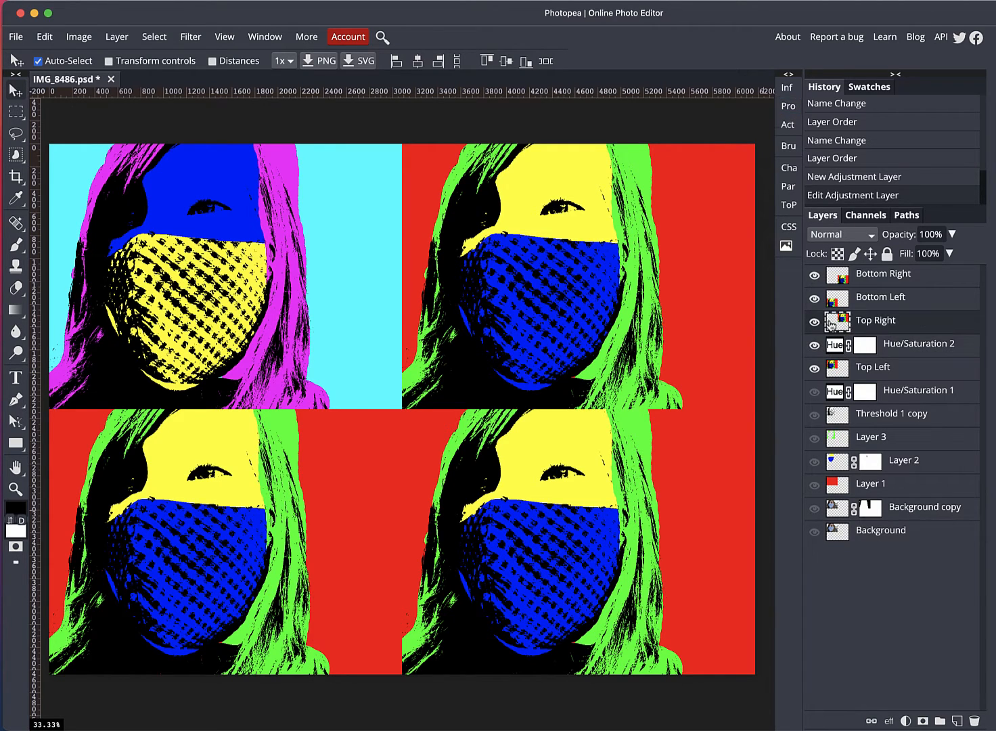
left_click(815, 322)
left_click(814, 322)
left_click(814, 322)
left_click(815, 323)
left_click(906, 722)
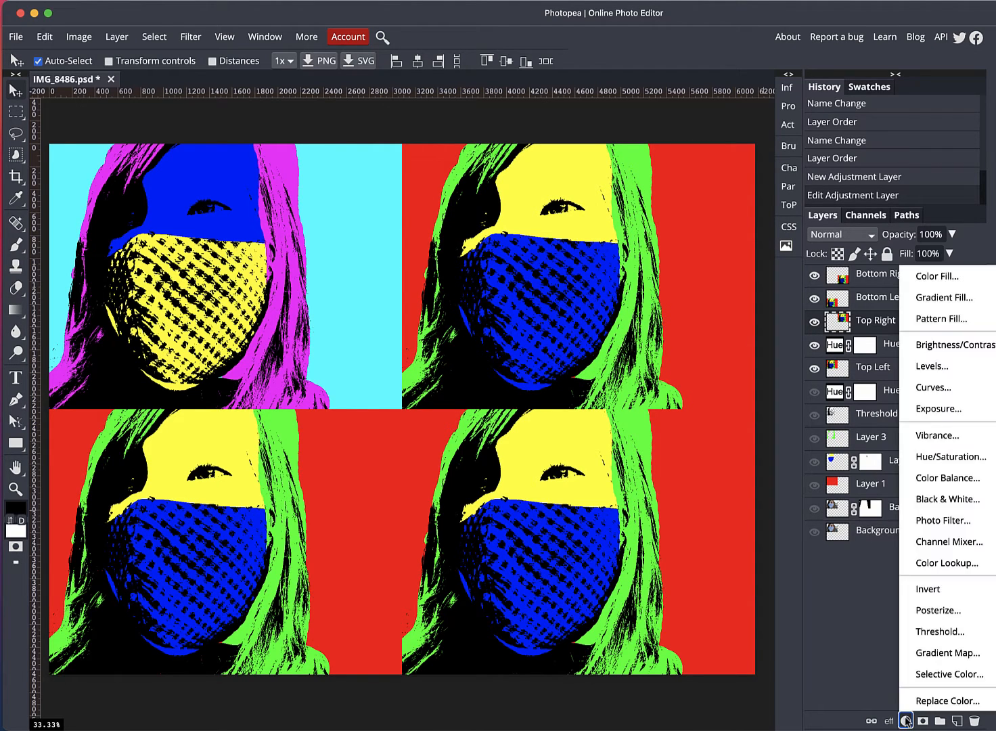
left_click(924, 460)
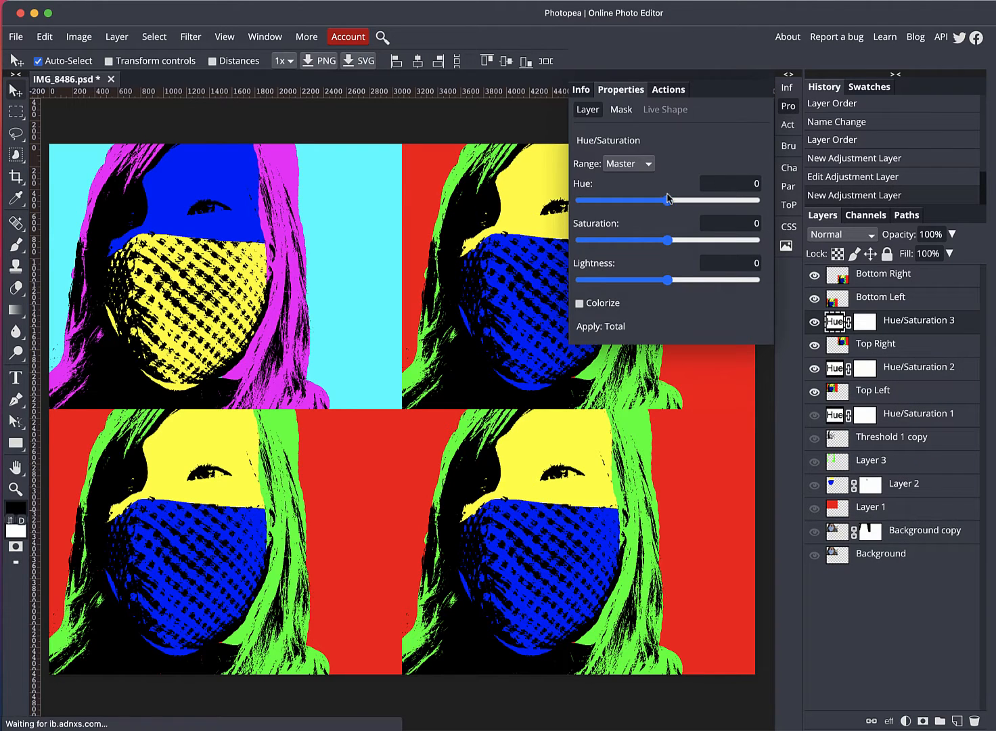
left_click_drag(668, 201, 626, 214)
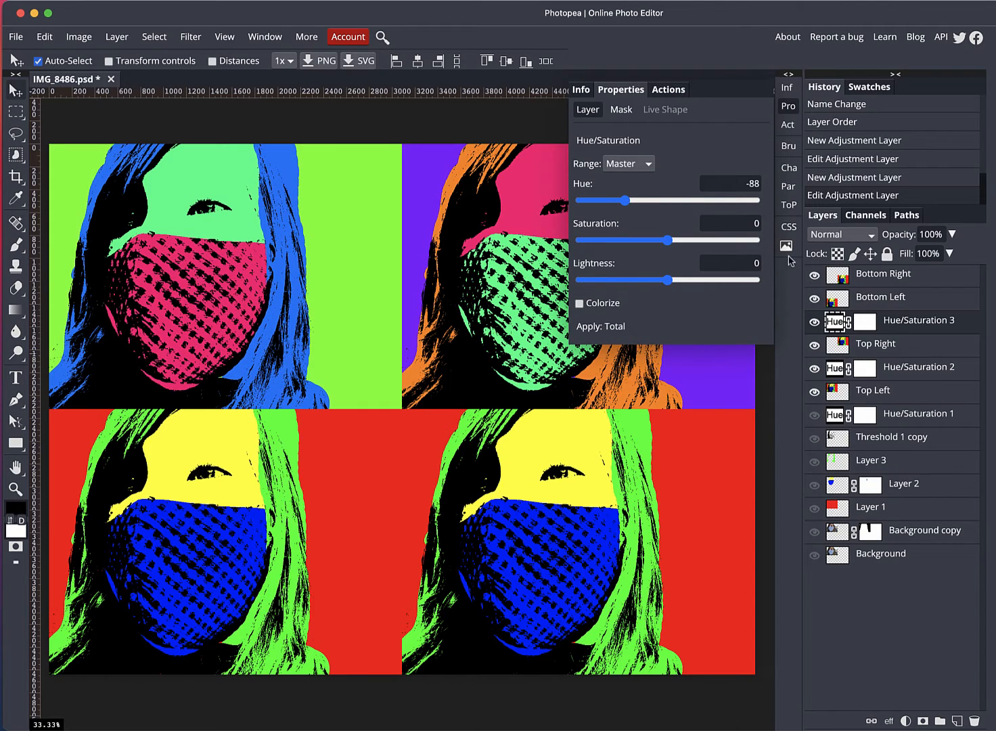
left_click(788, 105)
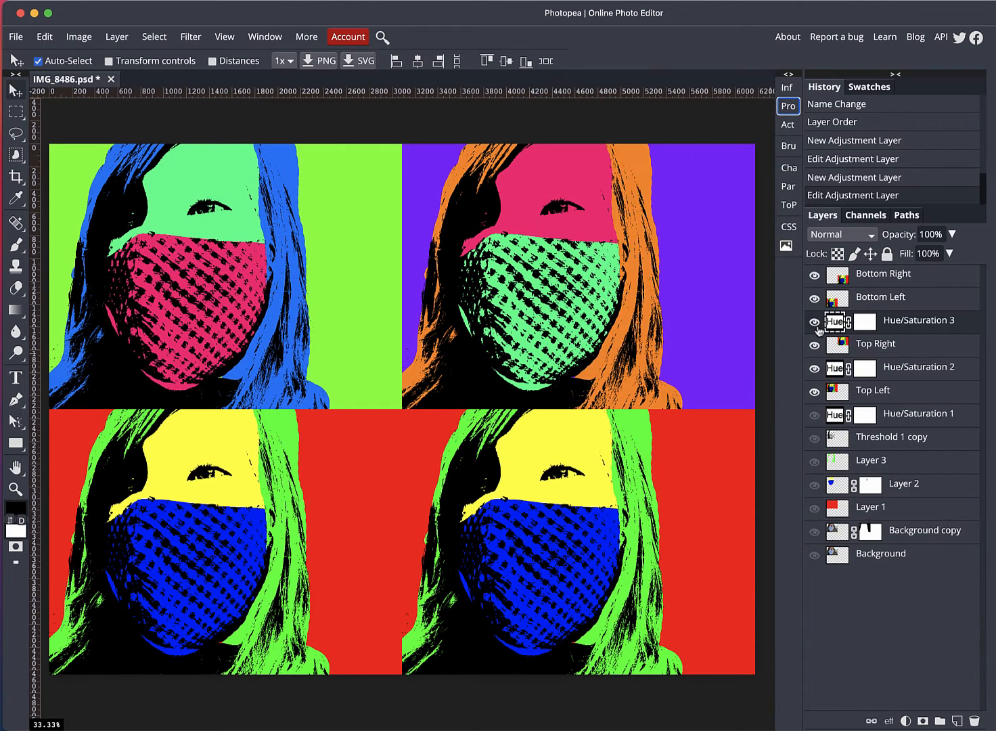
- Toggle the Hue/Saturation adjustment above Top Right off and on to compare its effect on both top panels
left_click(815, 323)
left_click(815, 323)
left_click(816, 323)
left_click(815, 323)
left_click(815, 323)
left_click(815, 323)
left_click(840, 348)
left_click(841, 398)
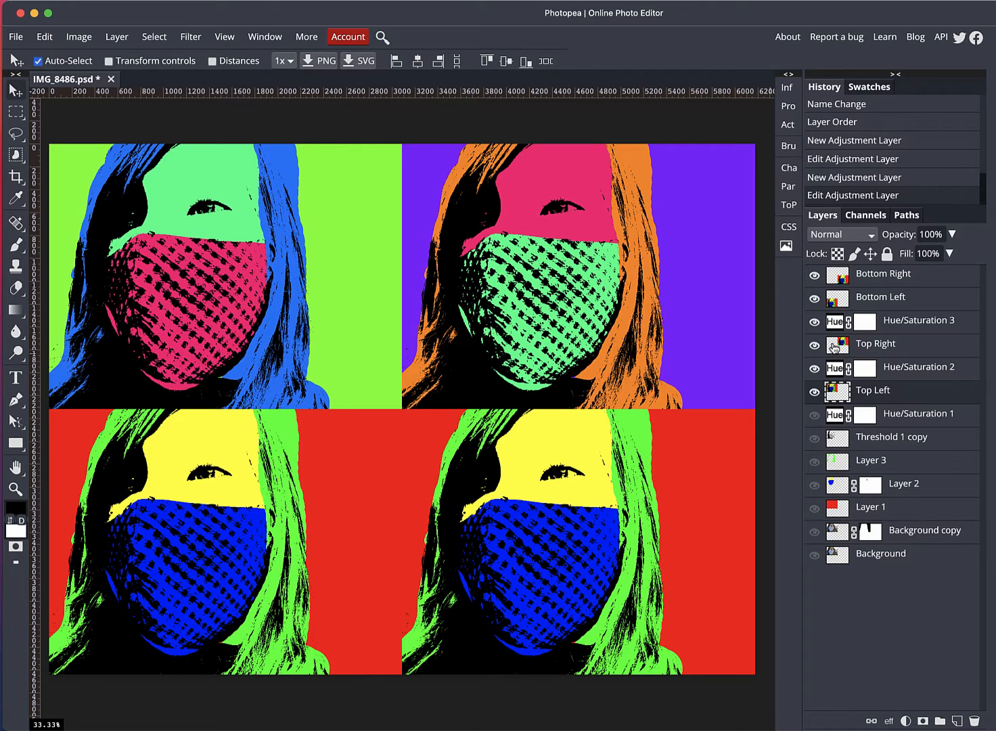
left_click(865, 345)
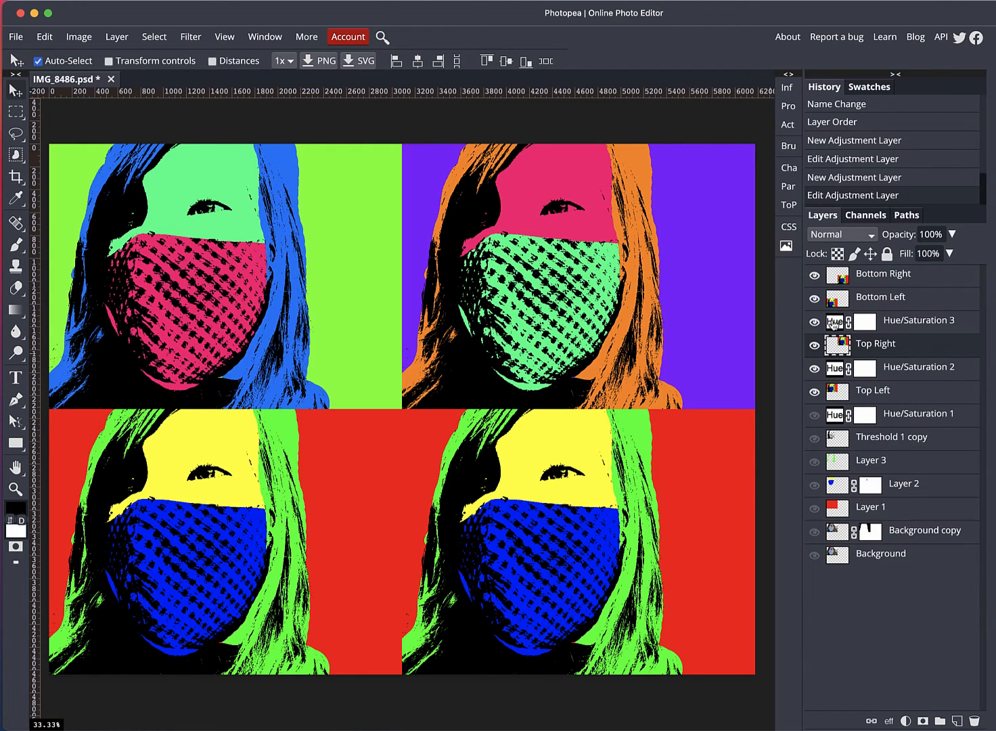
left_click(835, 324)
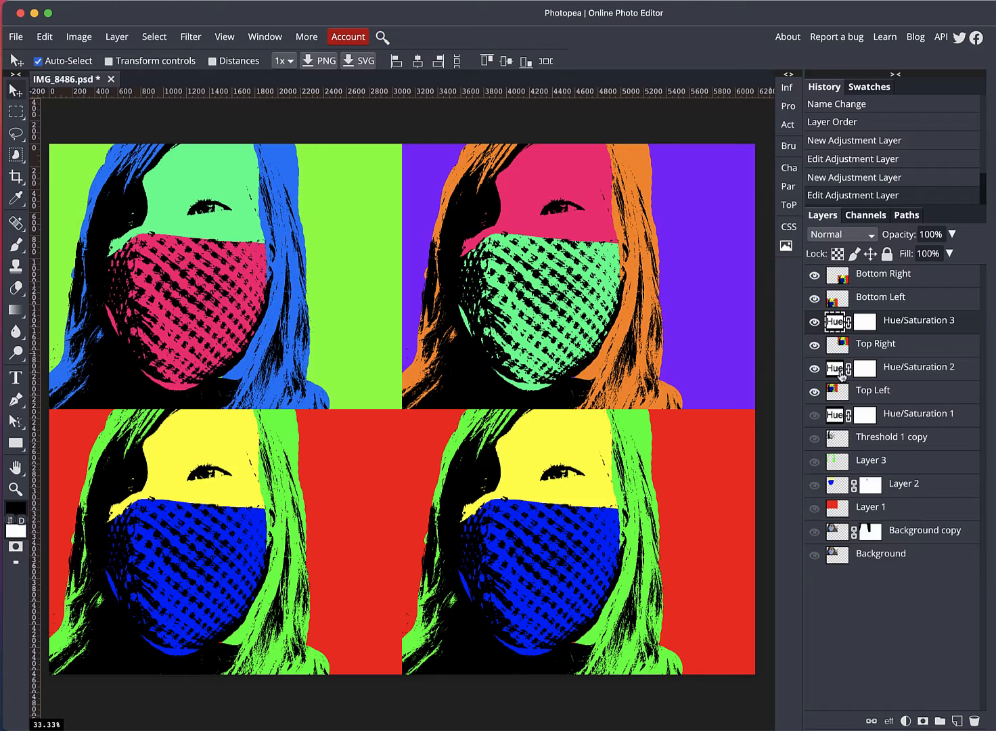
left_click(840, 391)
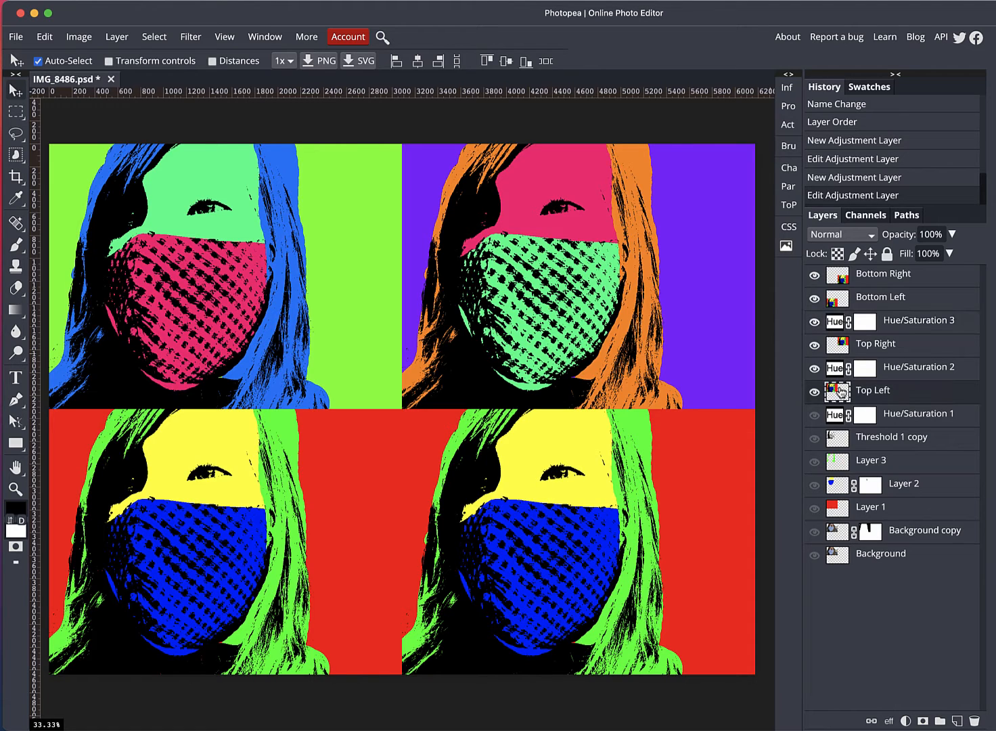
- Clip the Hue/Saturation 2 adjustment to the Top Left layer with a clipping mask
left_click(834, 369)
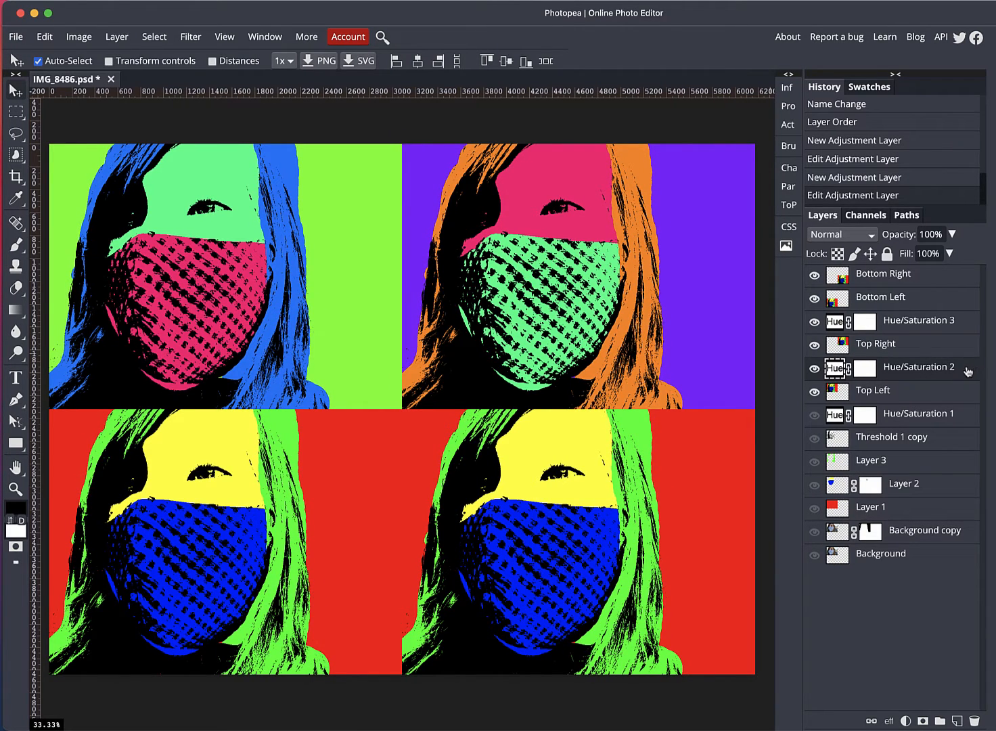
right_click(963, 371)
right_click(880, 371)
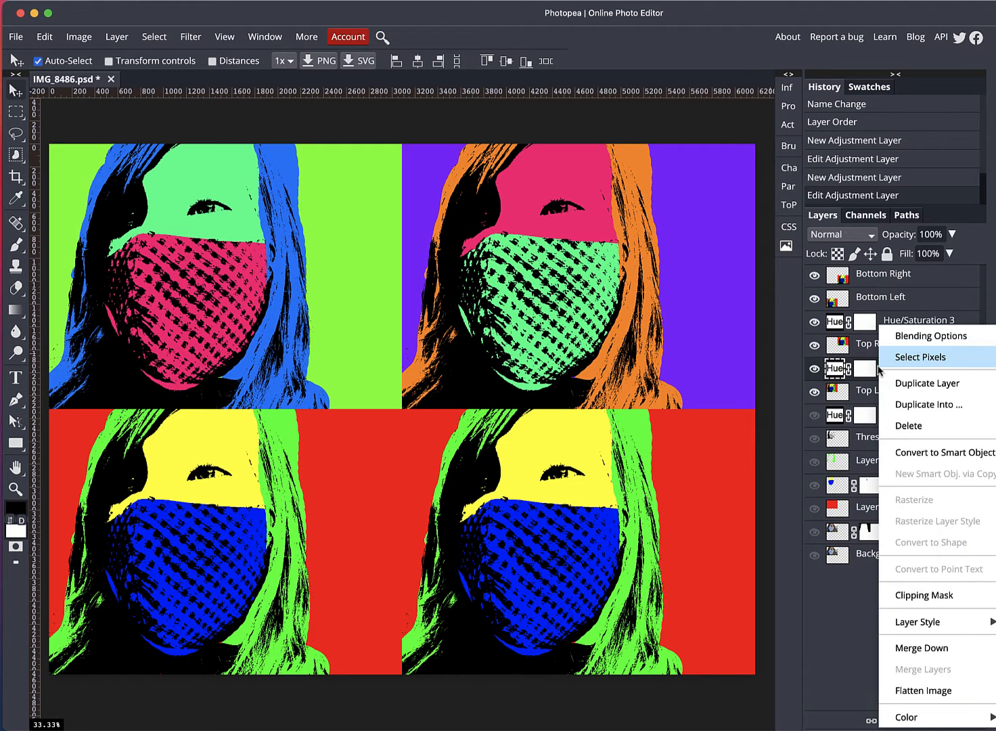
left_click(921, 595)
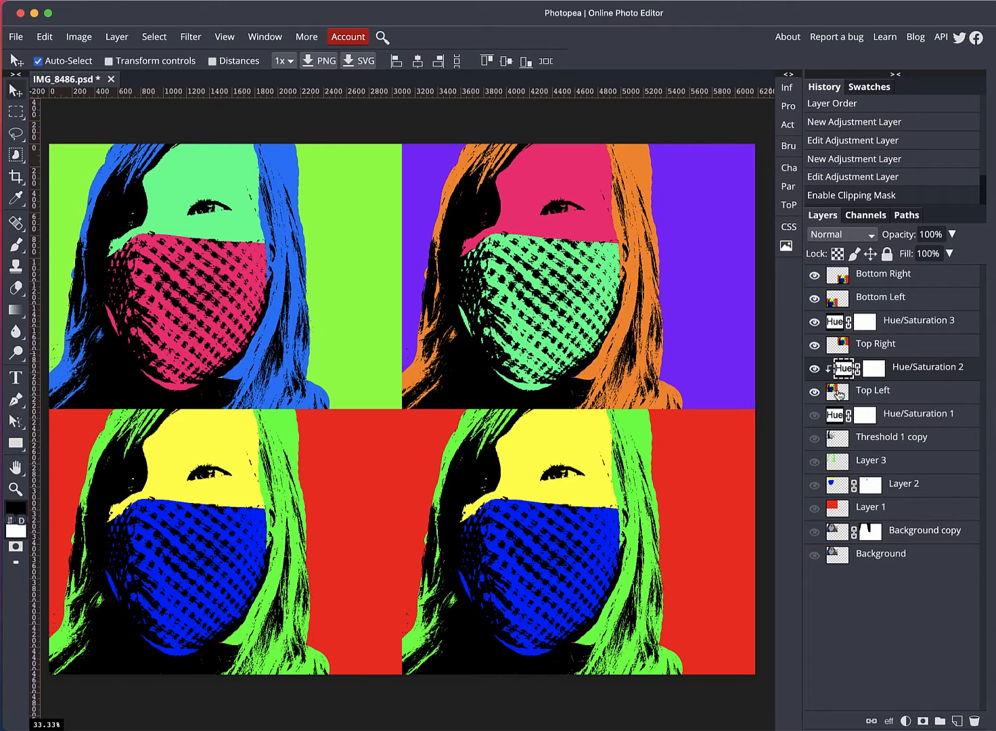
left_click(839, 395)
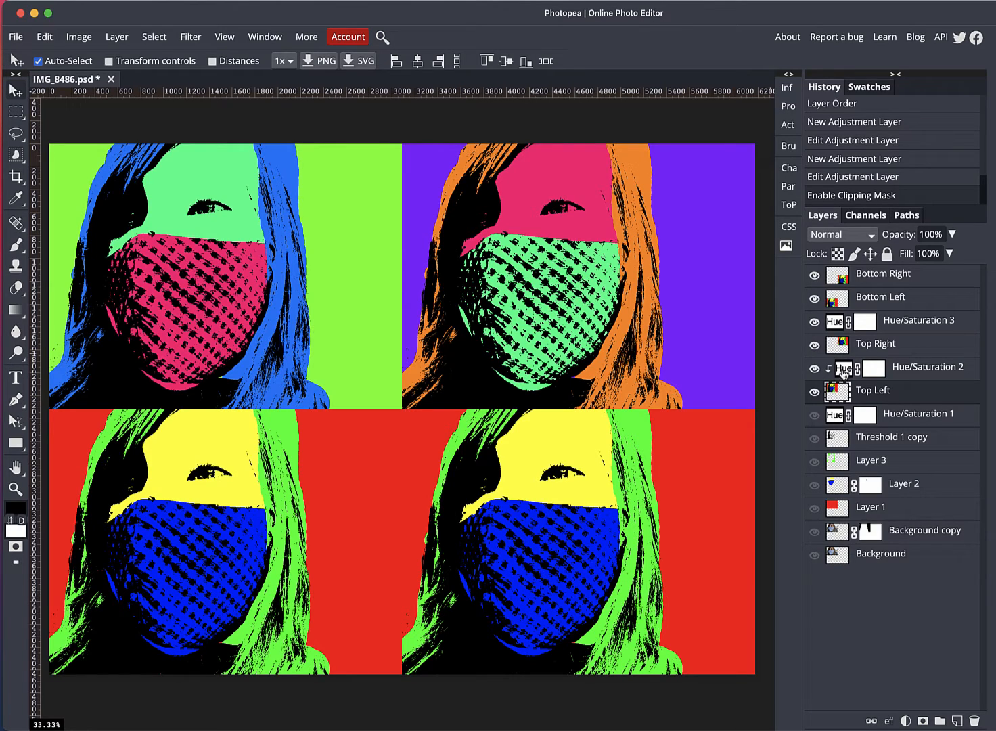
left_click(844, 373)
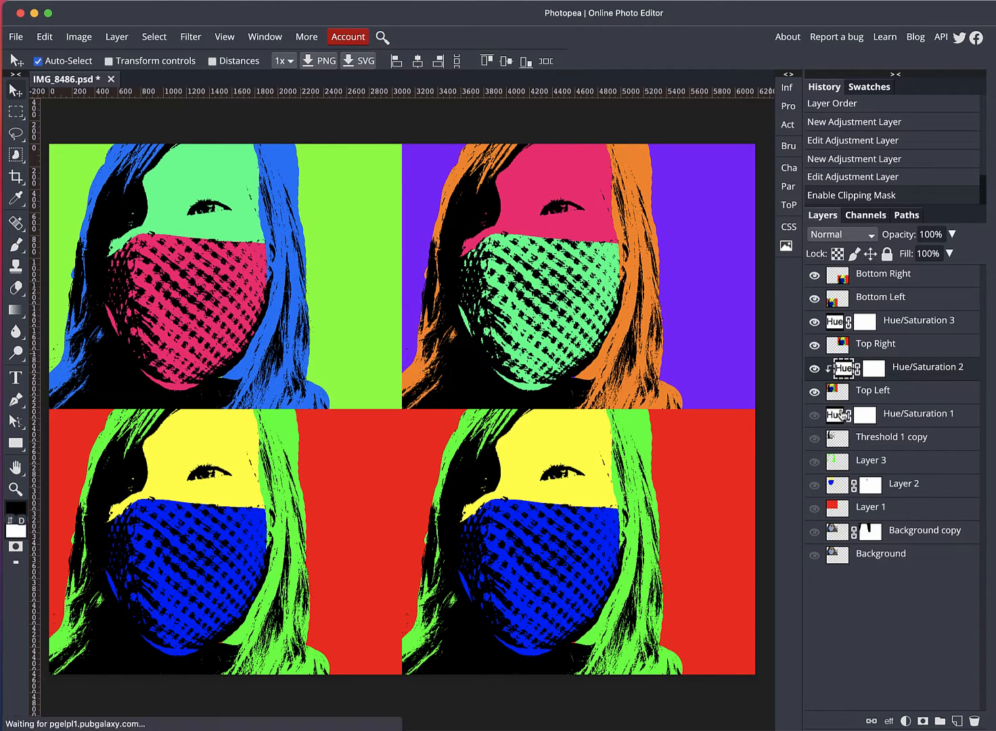
left_click(839, 395)
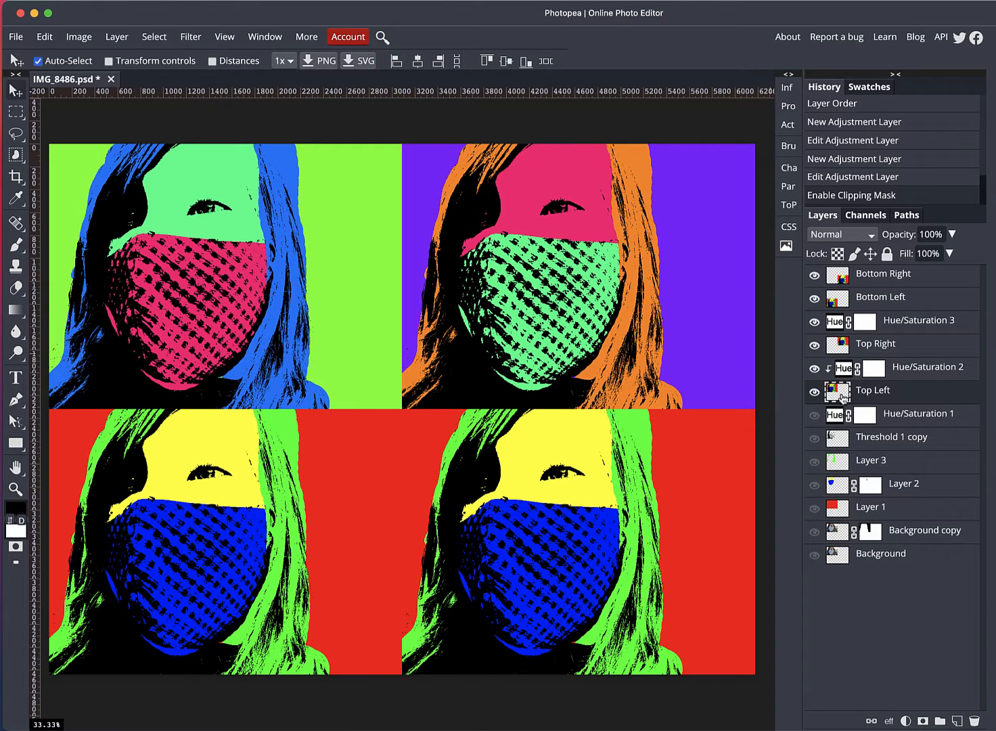
- Clip the Hue/Saturation 3 adjustment to the Top Right layer with a clipping mask
left_click(834, 323)
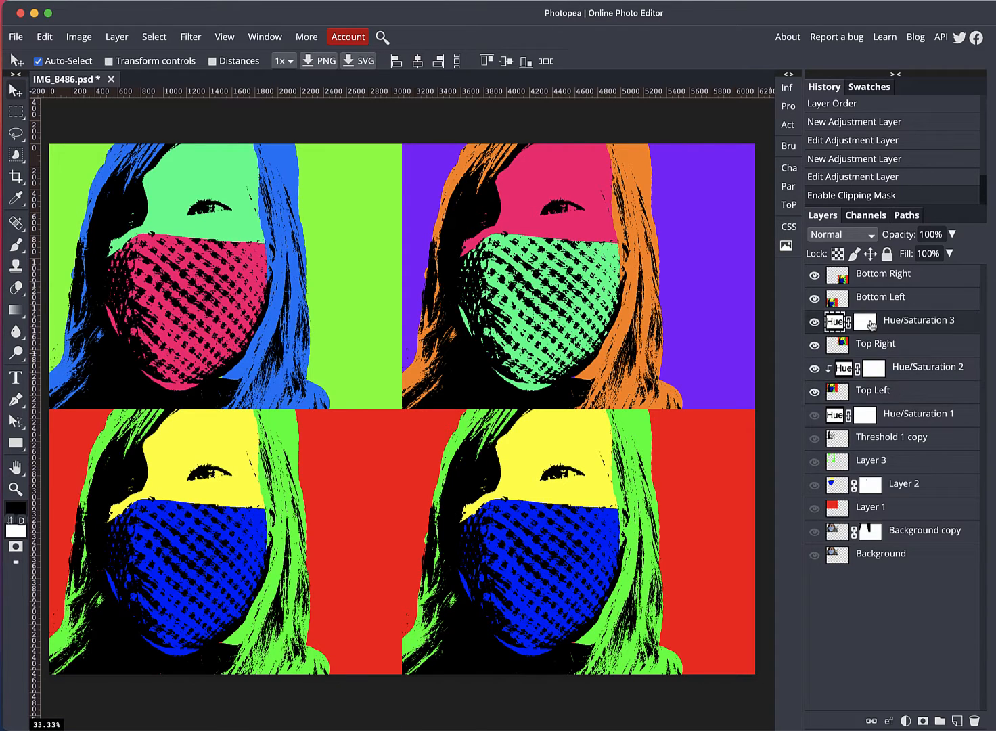
right_click(870, 319)
left_click(881, 317)
right_click(894, 324)
left_click(887, 322)
left_click(866, 323)
right_click(898, 324)
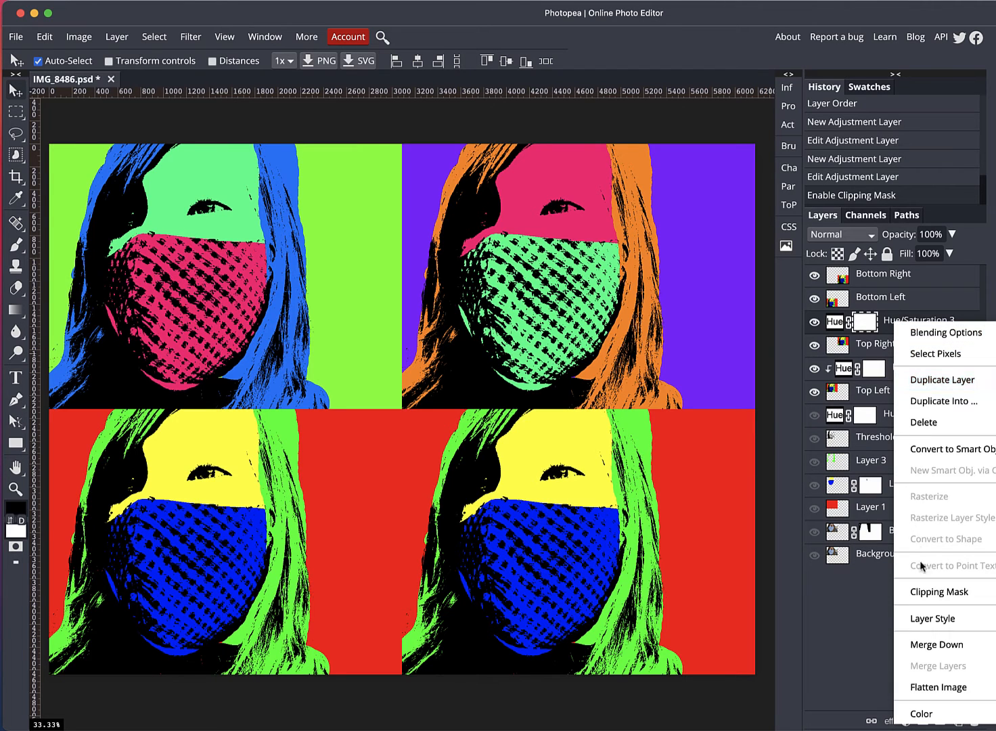
left_click(921, 593)
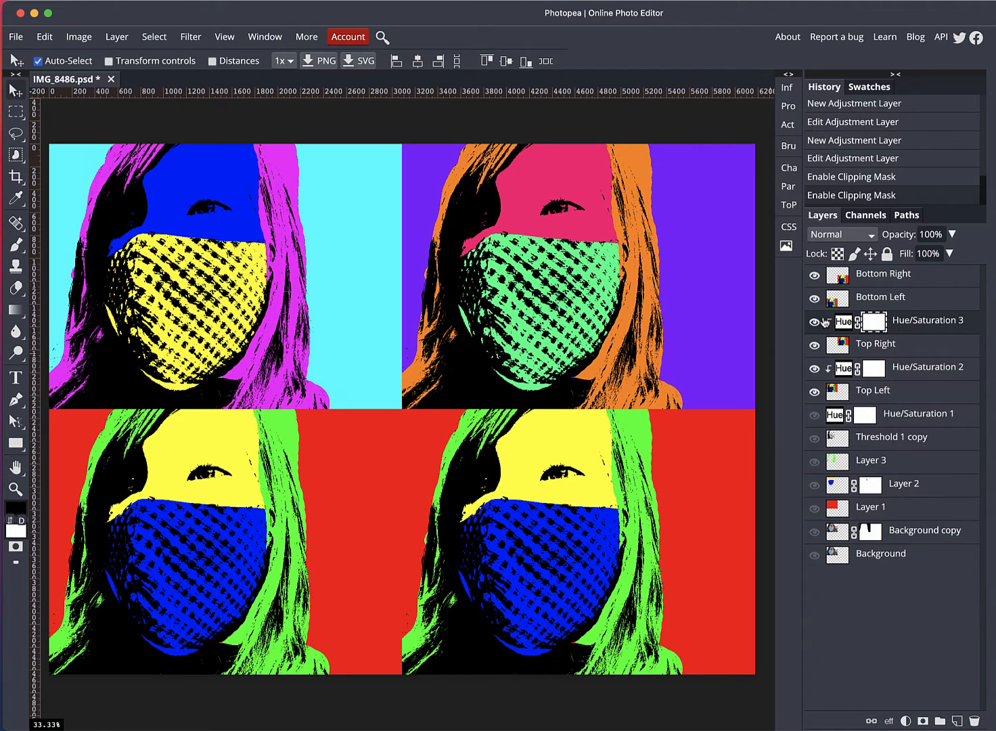
- Toggle the clipped Hue/Saturation 3 adjustment off and on to check which panels it recolours
left_click(815, 322)
left_click(815, 323)
left_click(816, 323)
left_click(815, 323)
left_click(845, 323)
left_click(815, 323)
left_click(815, 323)
left_click(815, 323)
left_click(815, 323)
- Add a Hue/Saturation adjustment layer directly above the Bottom Left layer
left_click(839, 298)
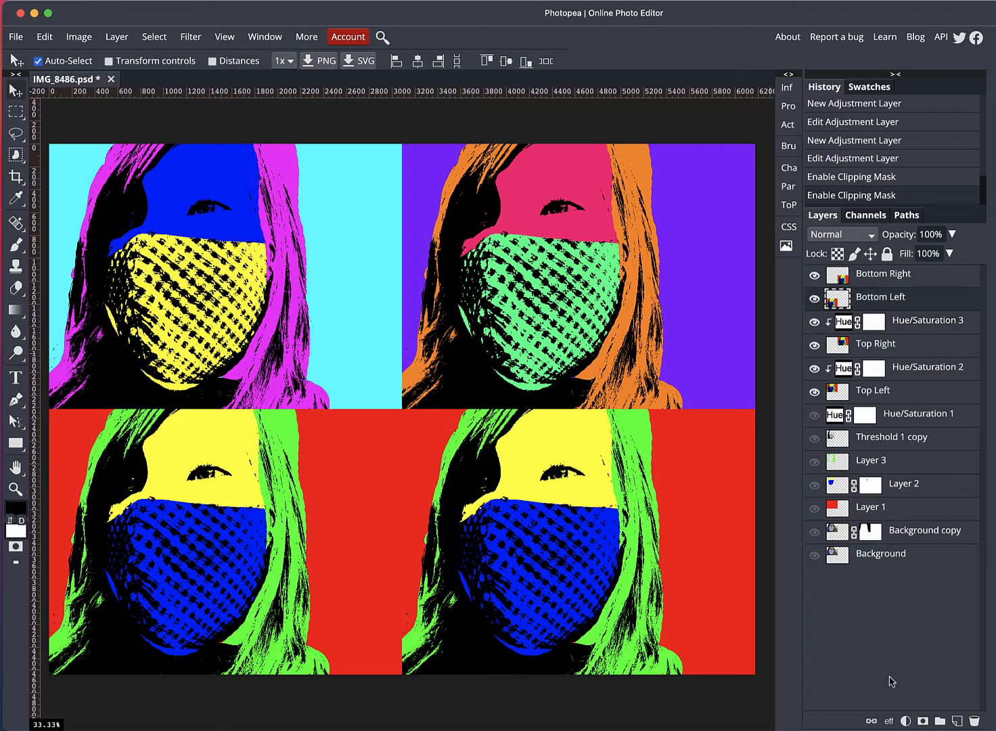
left_click(906, 721)
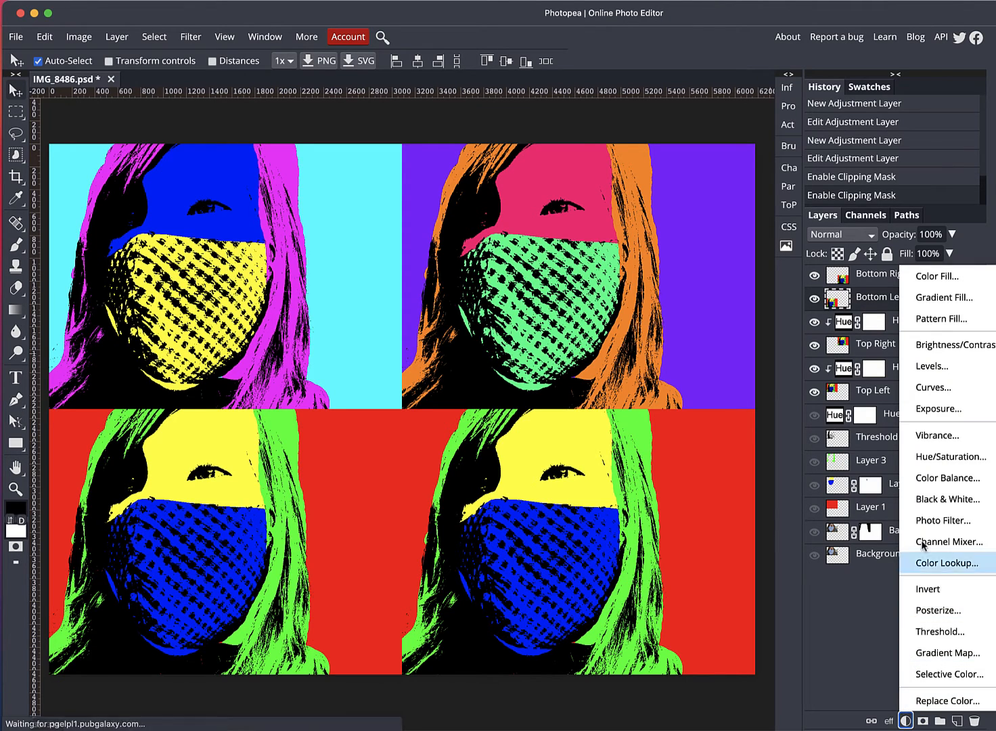
left_click(939, 455)
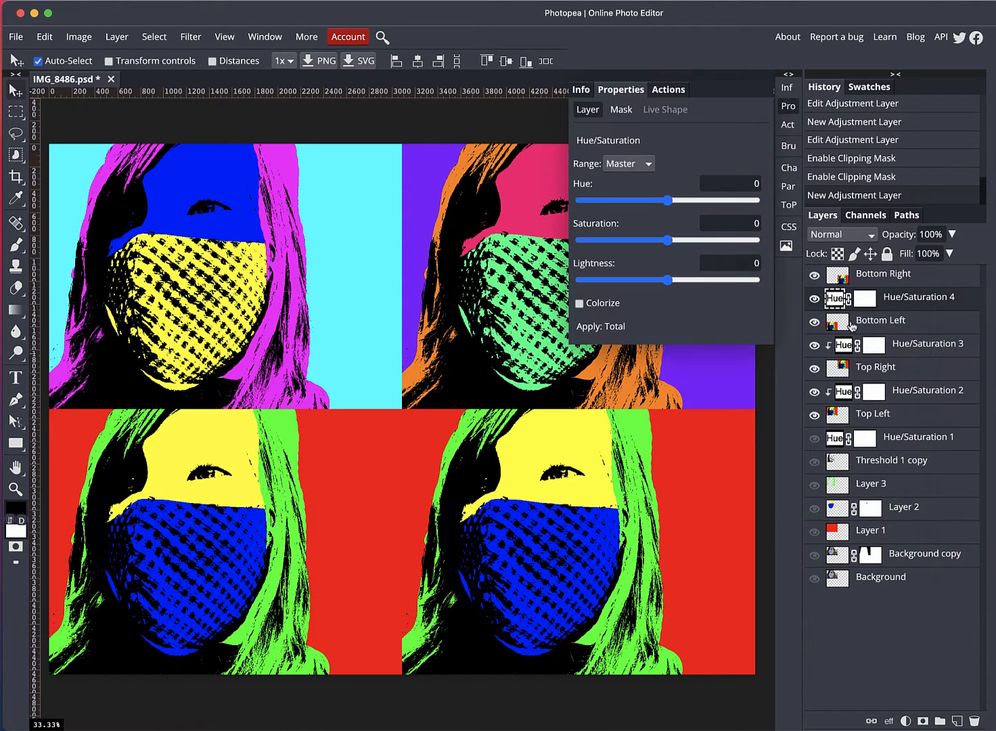
- Clip the Hue/Saturation 4 adjustment to the Bottom Left layer and set its hue to 90
right_click(914, 301)
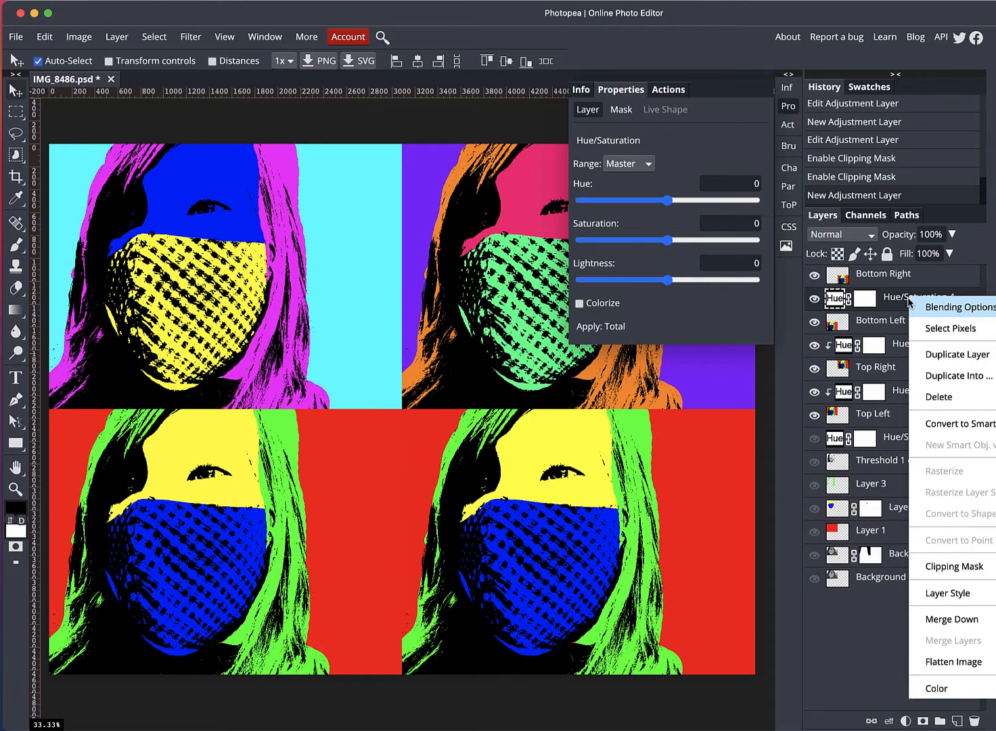
left_click(939, 572)
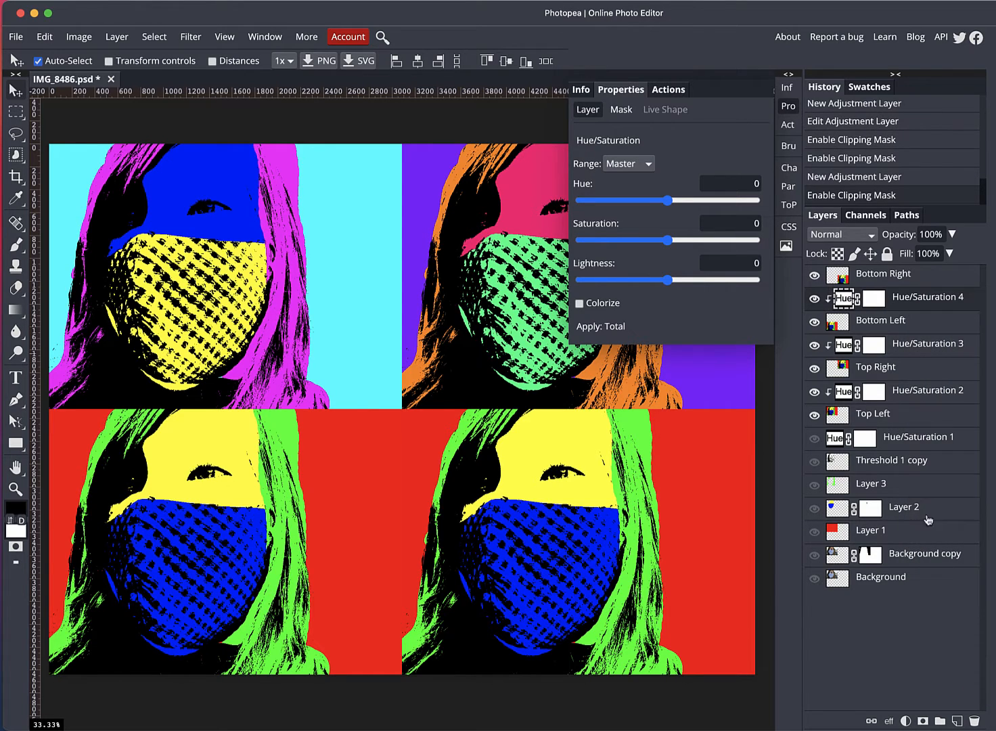
left_click_drag(665, 203, 713, 202)
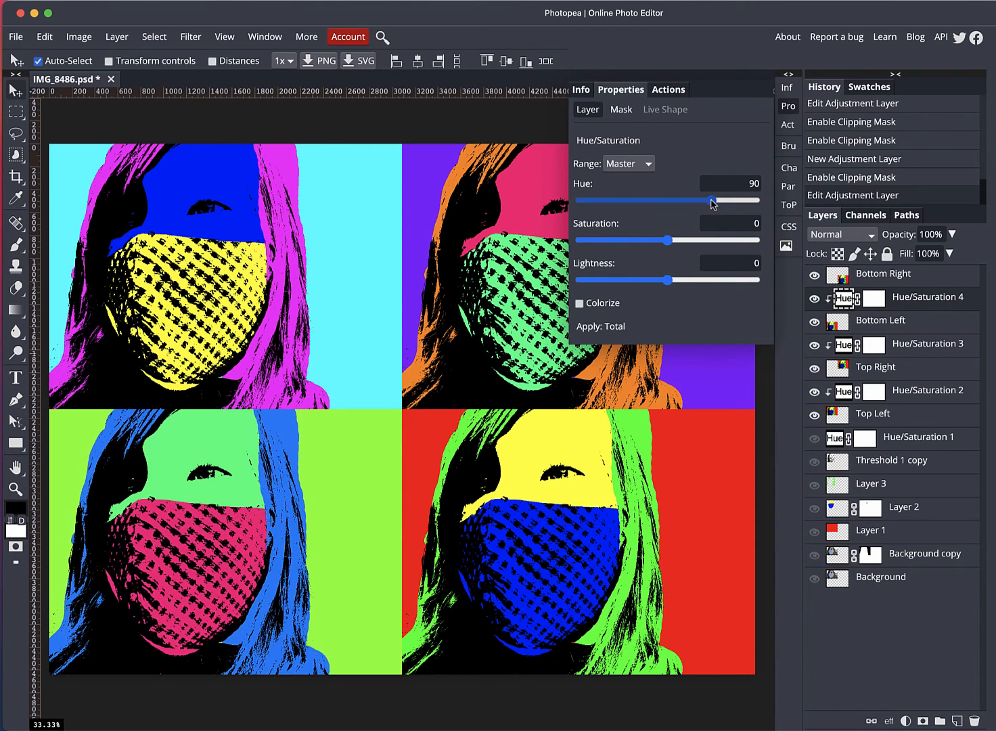
- Toggle the clipped Hue/Saturation 4 adjustment off and on to compare its effect on the panels
left_click(814, 300)
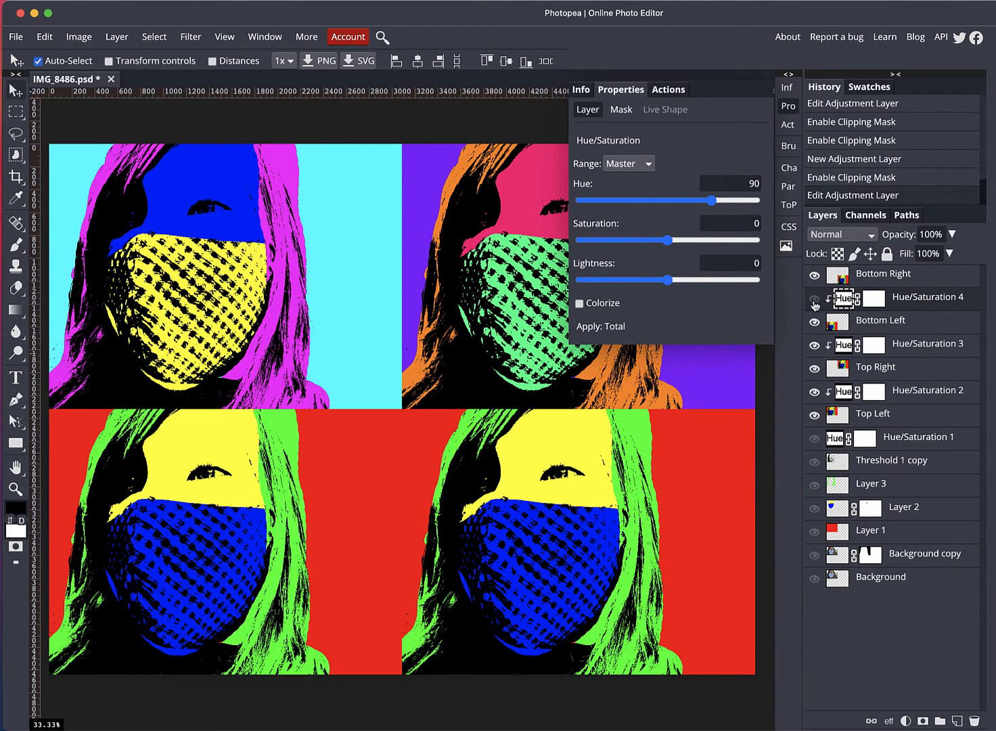
left_click(814, 300)
left_click(814, 300)
left_click(814, 300)
left_click(814, 300)
left_click(814, 300)
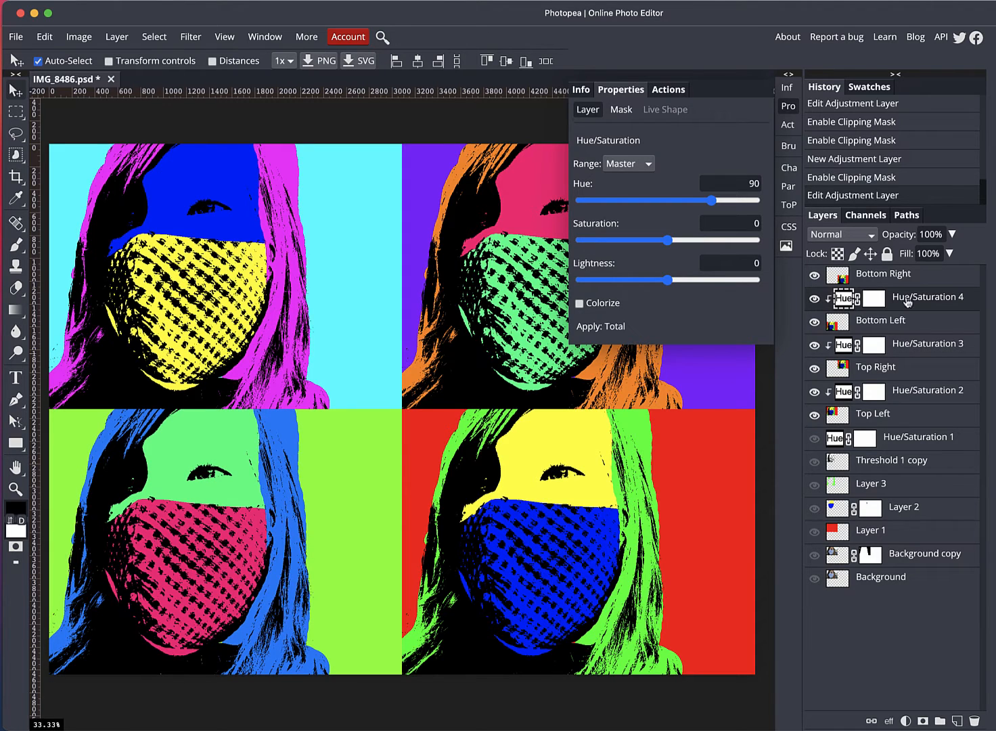
- Release the clipping mask of the Hue/Saturation 4 adjustment above Bottom Left
right_click(931, 306)
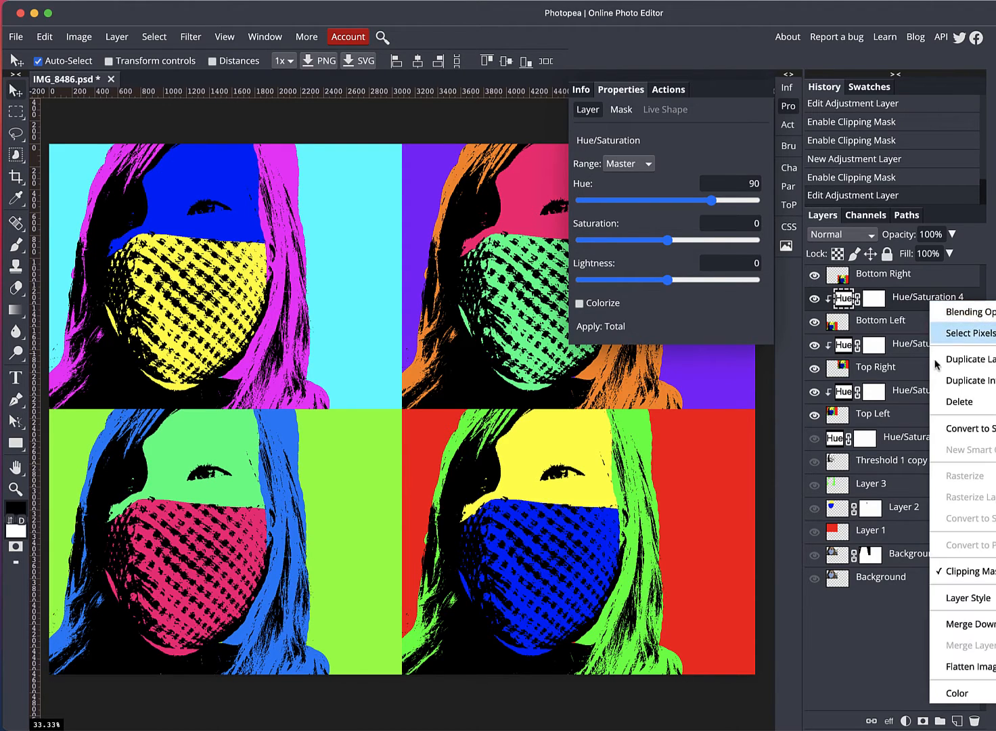
right_click(898, 295)
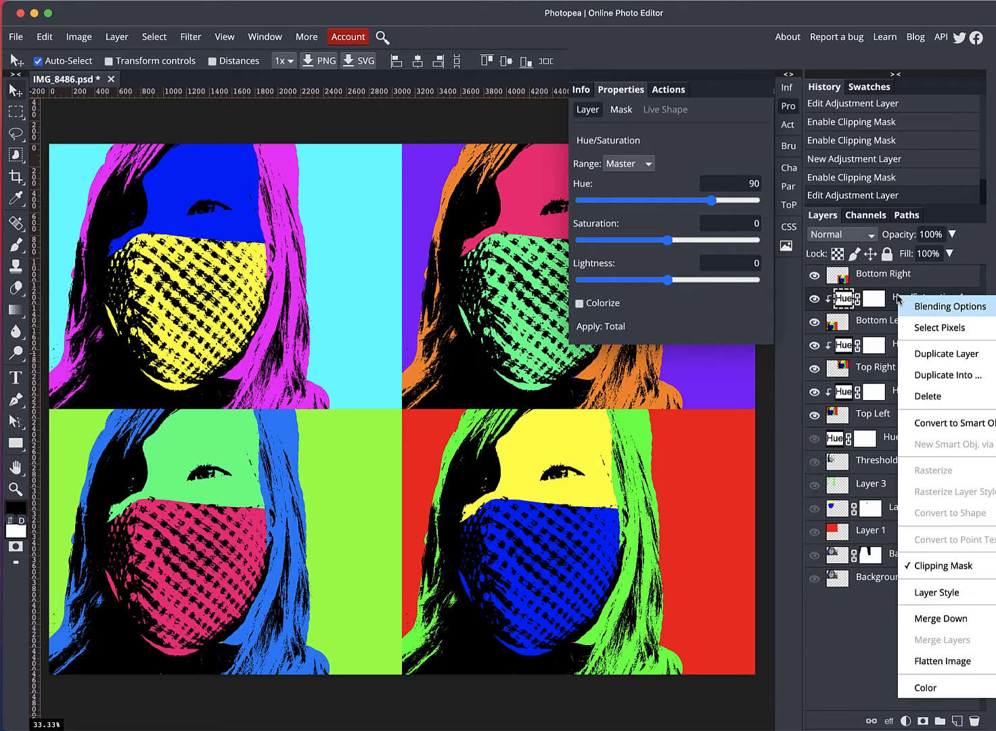
left_click(918, 569)
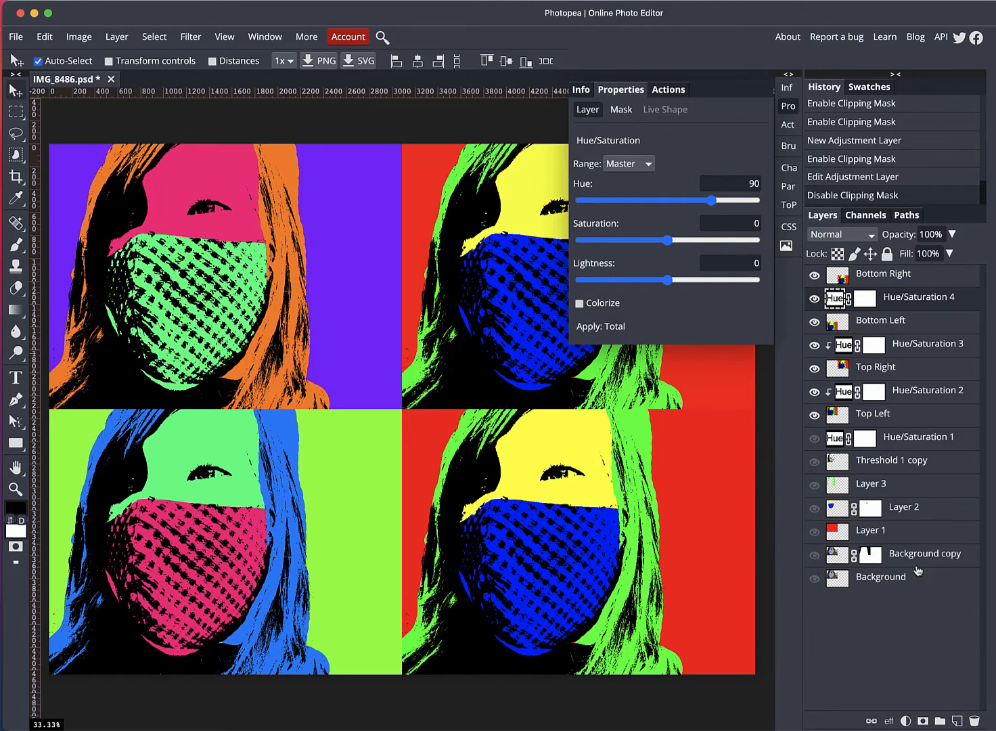
- Compare the panels with the unclipped Hue/Saturation 4 adjustment off and on, and clip it to Bottom Left again
left_click(816, 300)
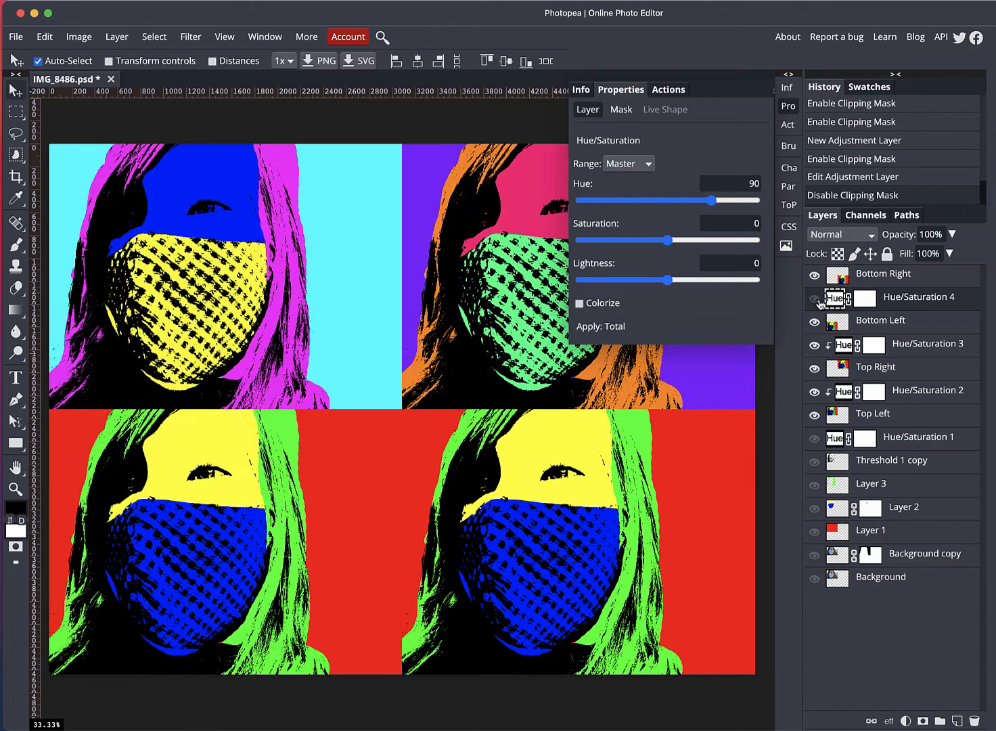
left_click(816, 300)
left_click(816, 300)
left_click(816, 301)
left_click(816, 301)
left_click(817, 300)
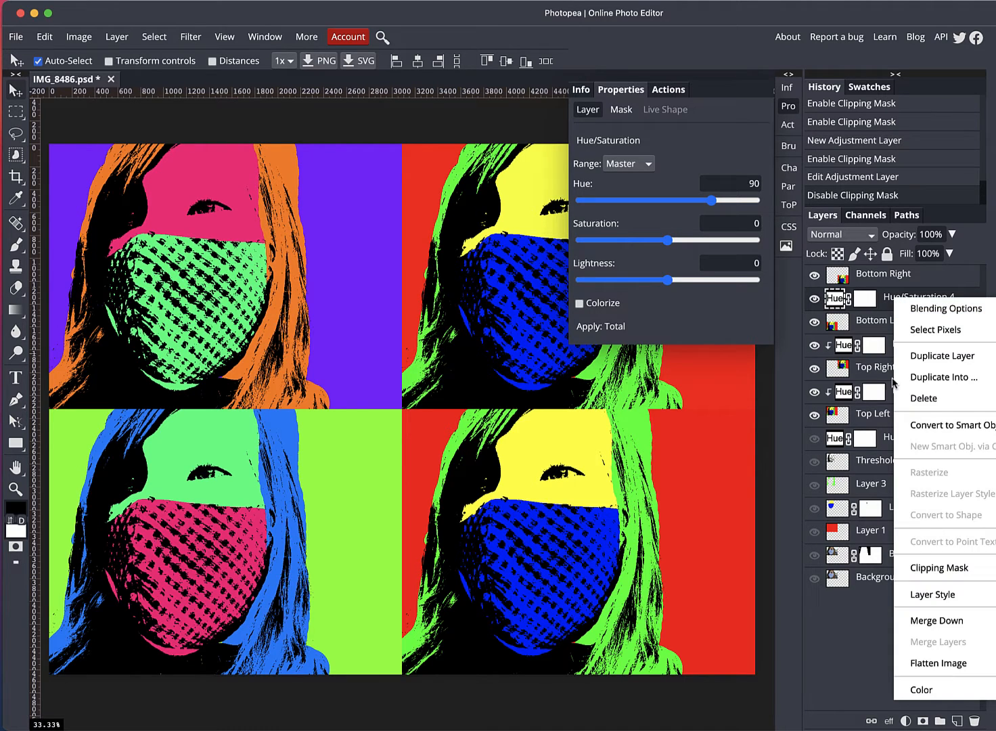
left_click(919, 573)
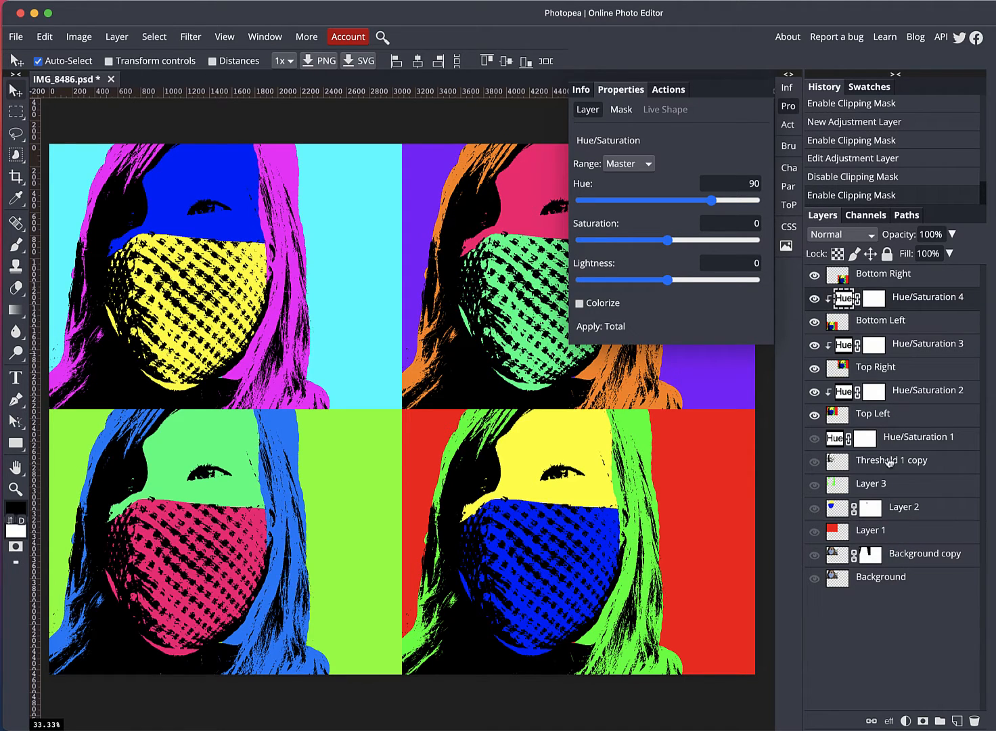
- Add a Hue/Saturation adjustment layer directly above the Bottom Right layer
left_click(834, 282)
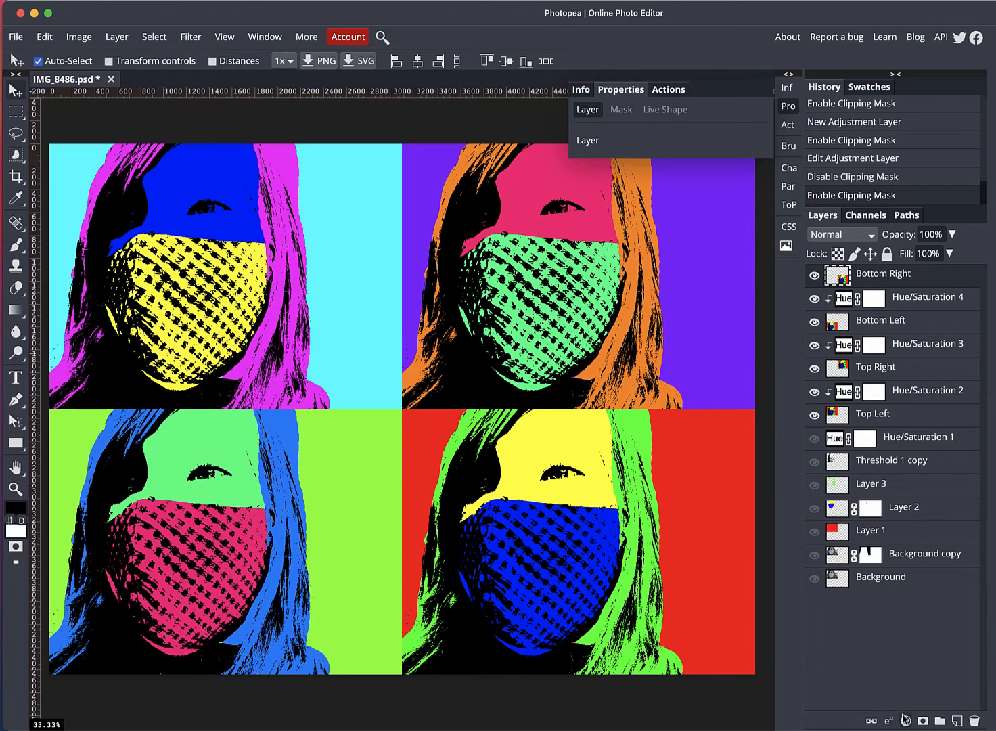
left_click(906, 721)
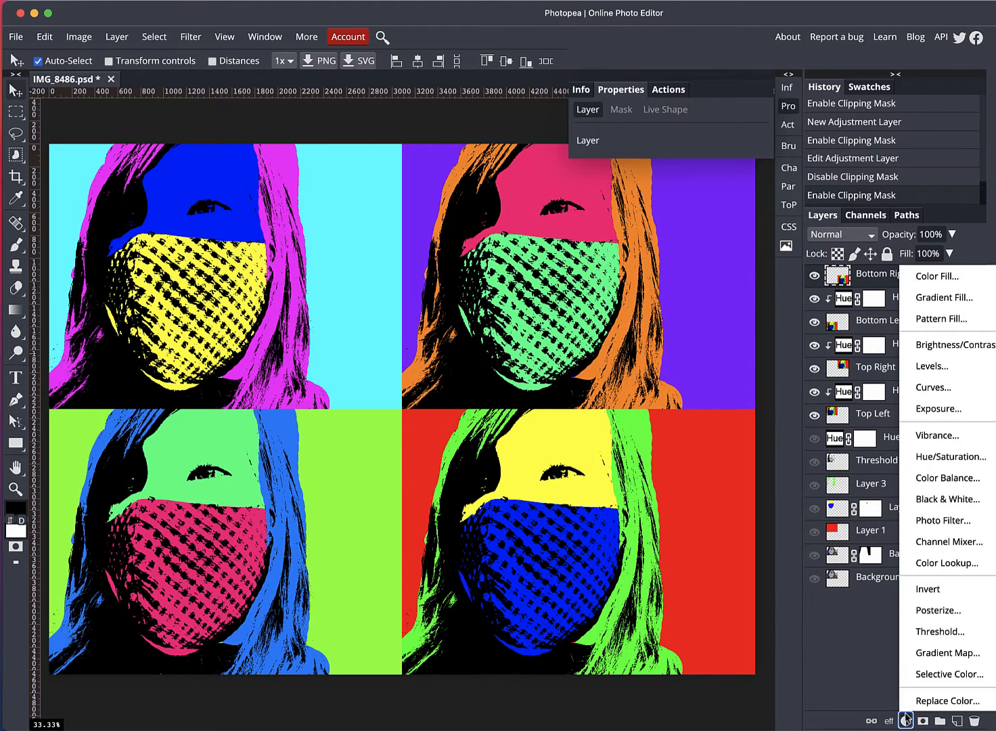
left_click(933, 460)
- Clip the Hue/Saturation 5 adjustment to the Bottom Right layer and set its hue to 180
right_click(908, 278)
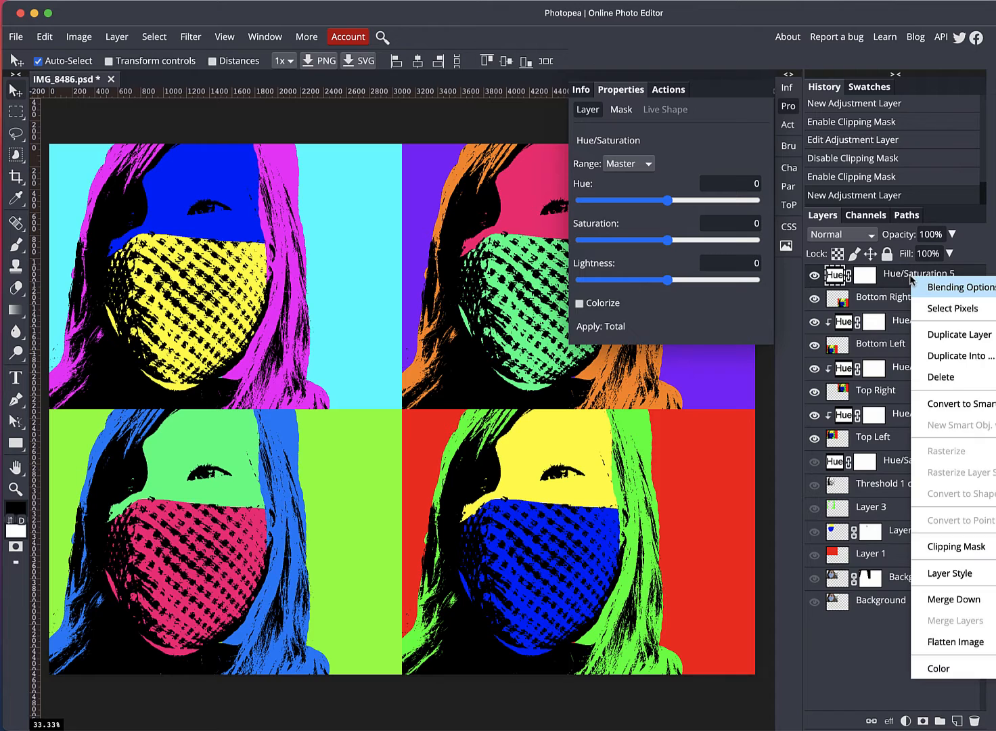
left_click(933, 547)
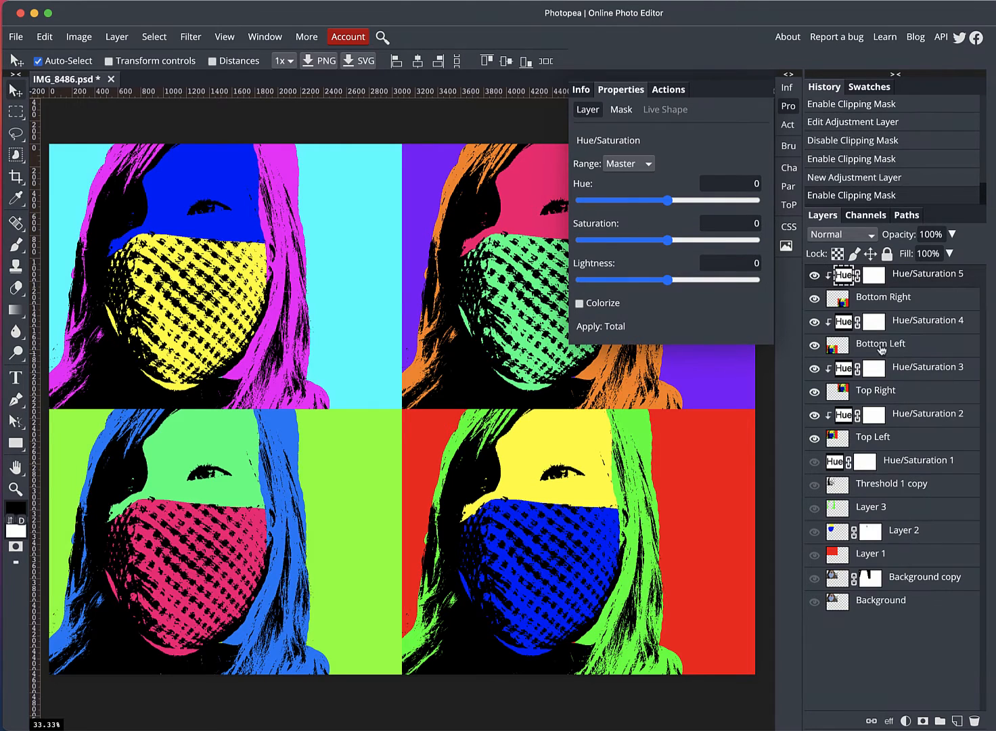
left_click_drag(679, 205, 765, 202)
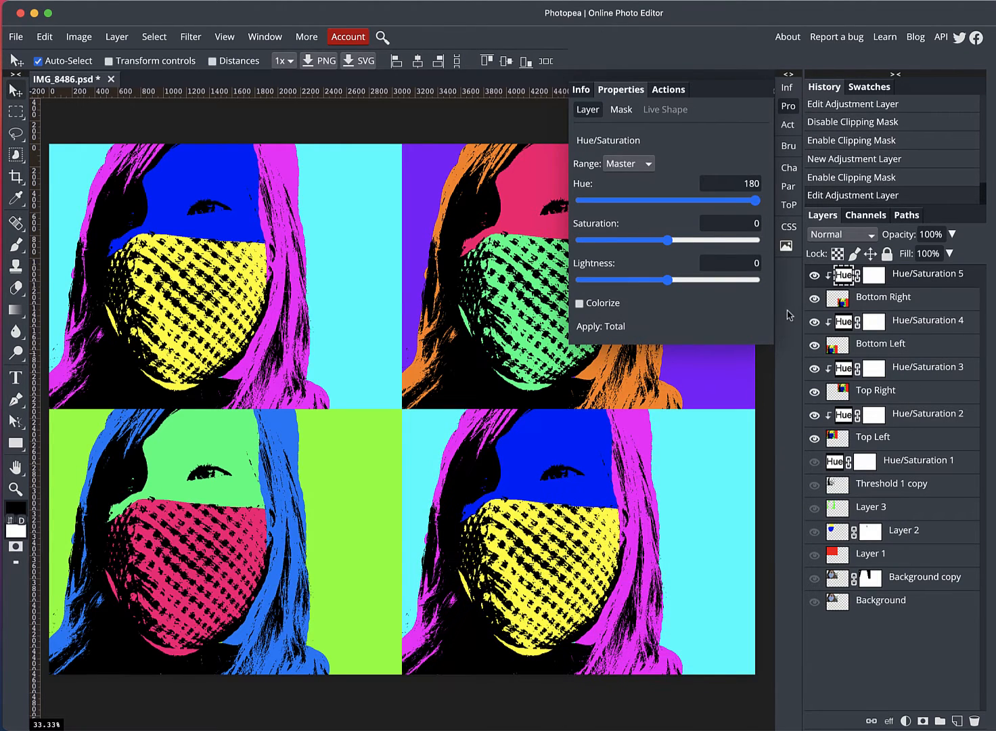
- Toggle the Hue/Saturation 5 adjustment off and on to compare its effect on the bottom right panel
left_click(815, 275)
left_click(815, 276)
left_click(816, 276)
left_click(816, 276)
- Open the original photo IMG_8486.jpeg from the Desktop folder as a separate document
left_click(16, 36)
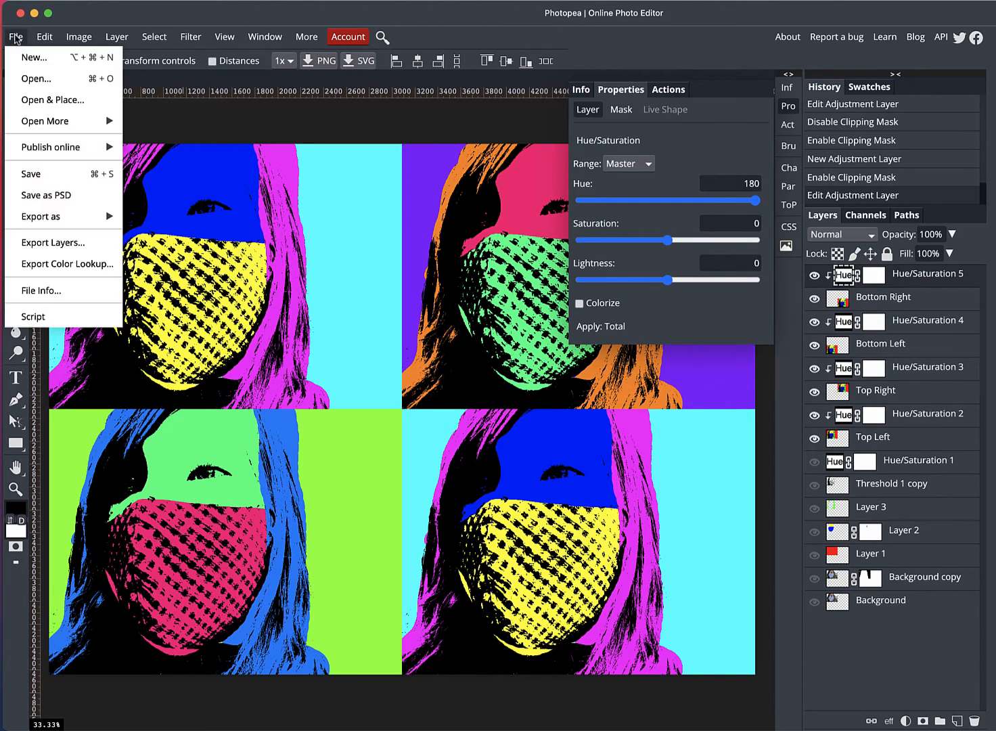
left_click(53, 98)
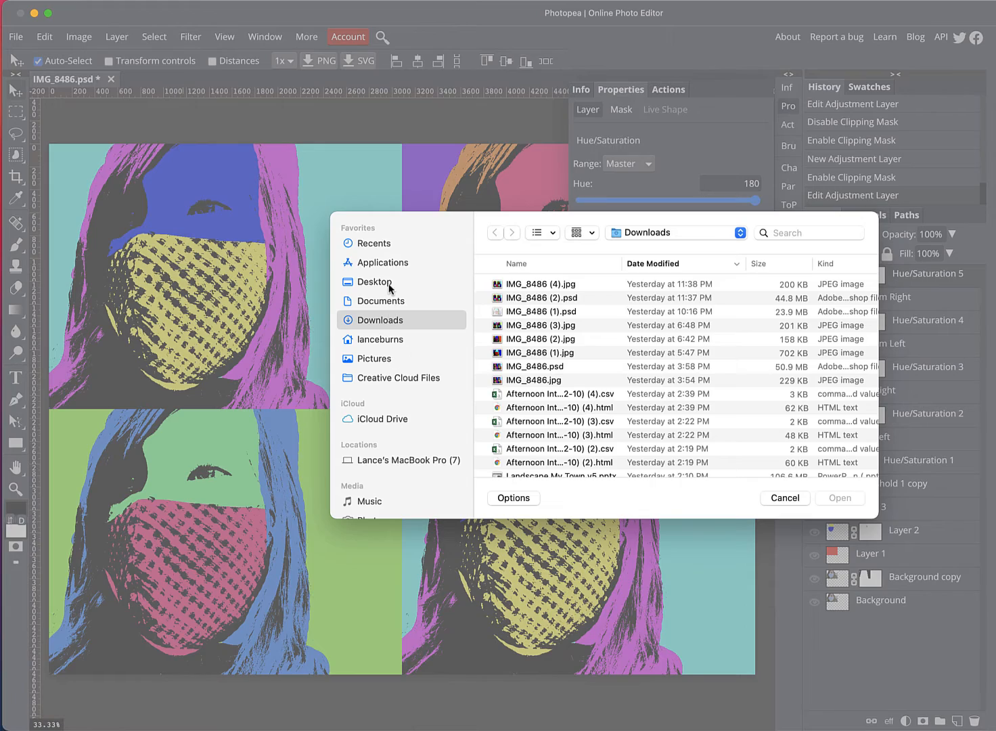
left_click(390, 287)
left_click(528, 314)
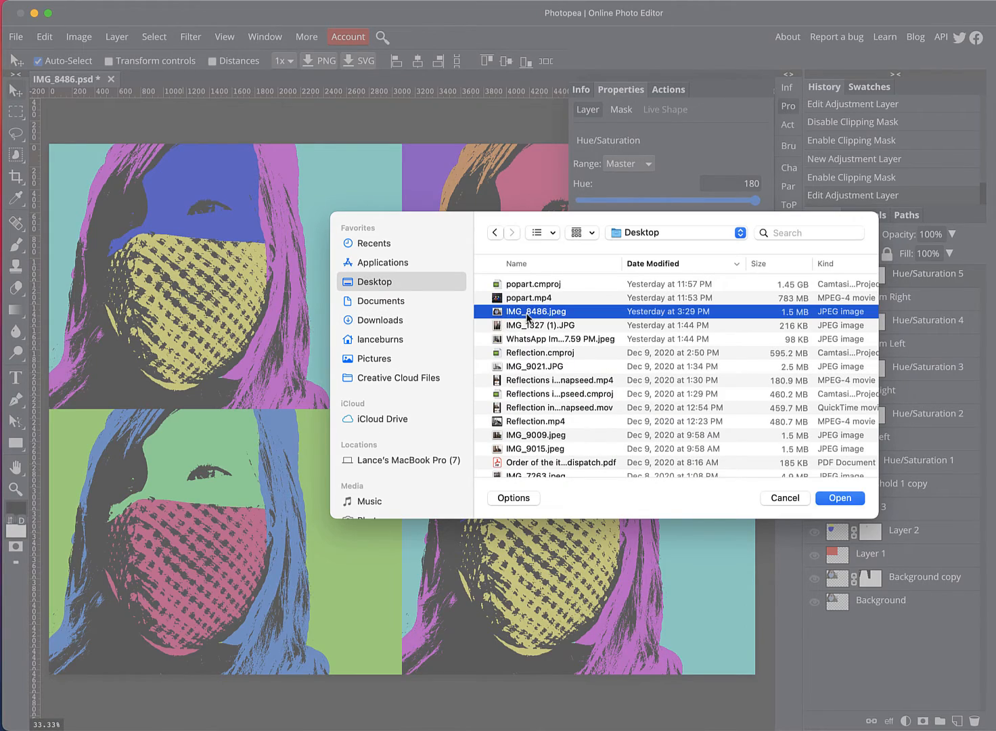
left_click(832, 501)
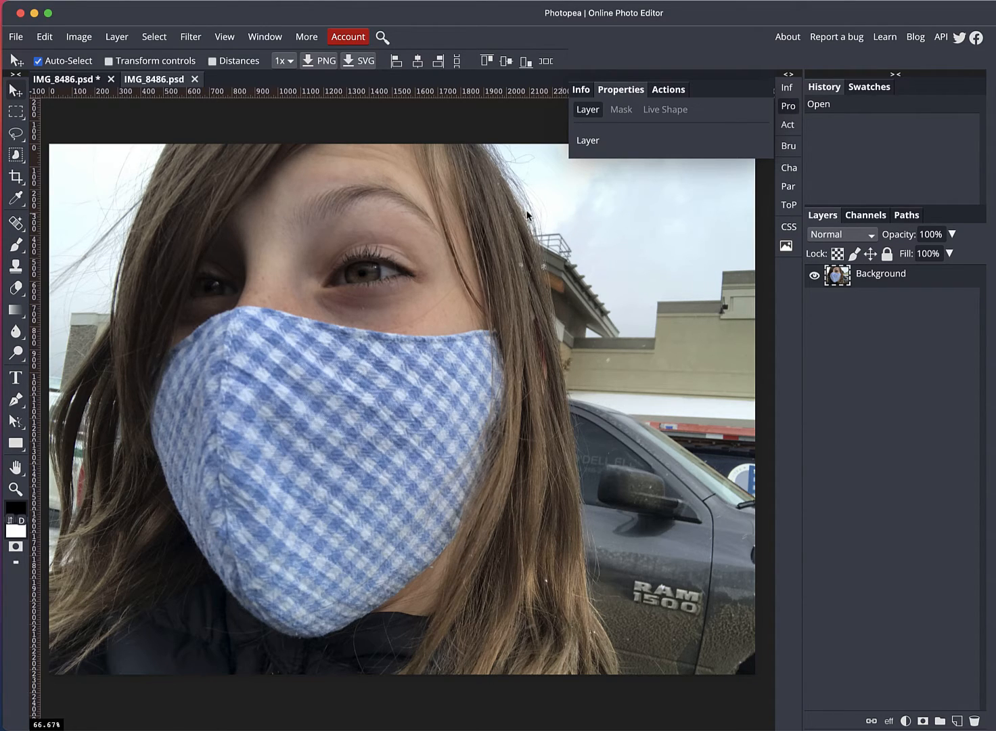
- Examine the mask and hair details of the photo at 200% magnification and fit the whole image back in view
key("super+plus")
key("super+plus")
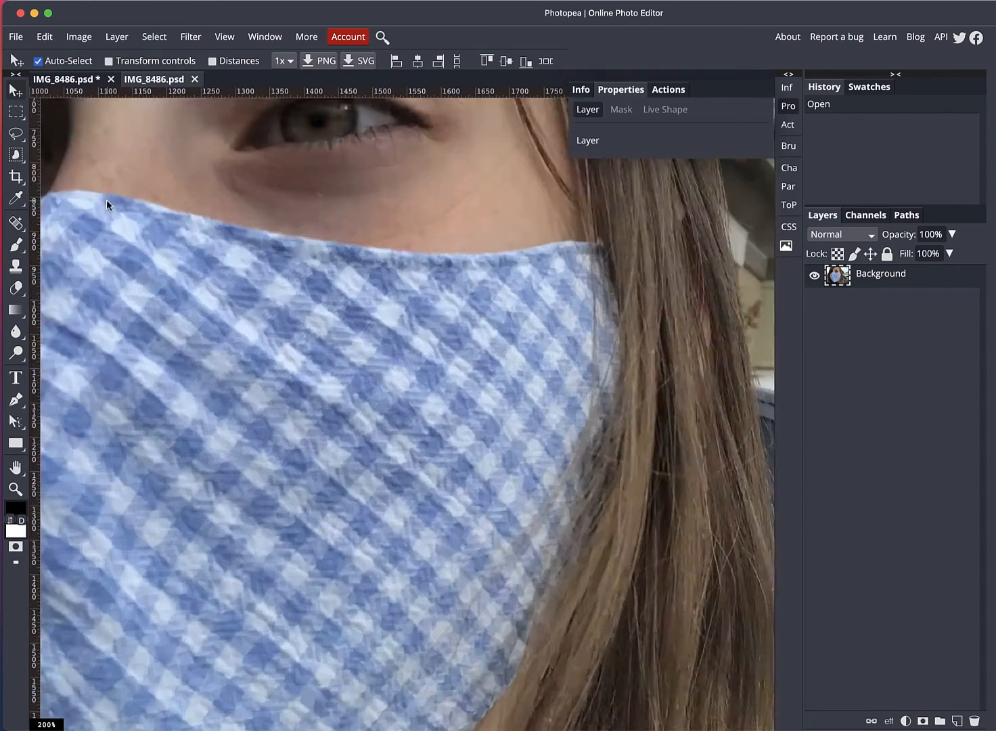
key("space")
left_click_drag(75, 218, 595, 339)
left_click_drag(236, 262, 649, 380)
left_click_drag(434, 333, 548, 553)
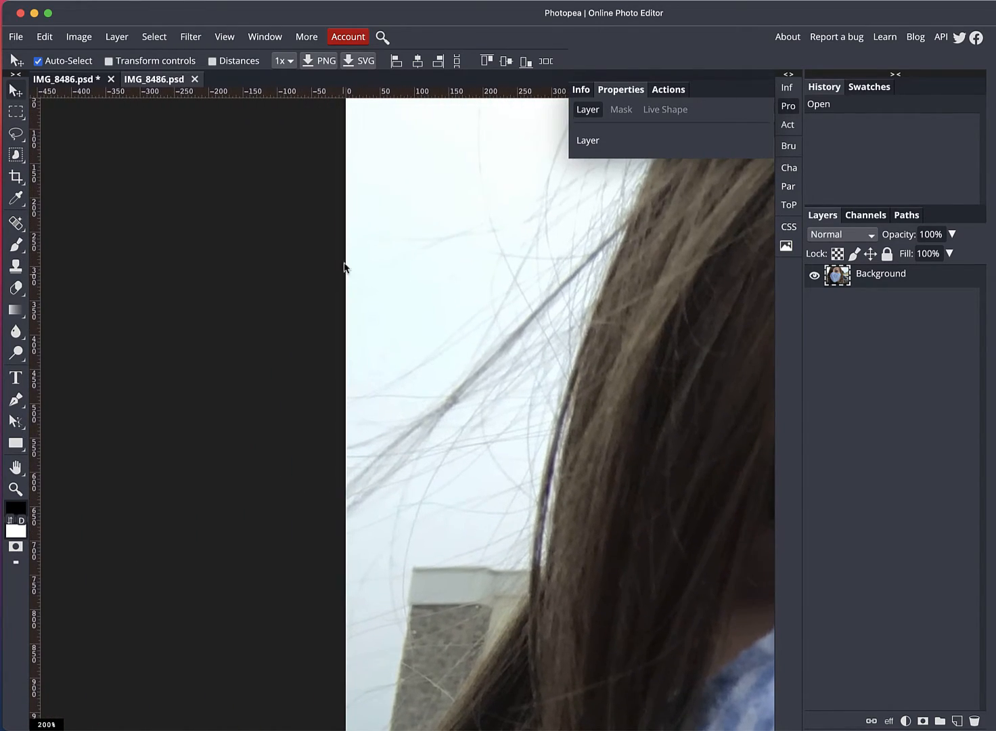
key("super+0")
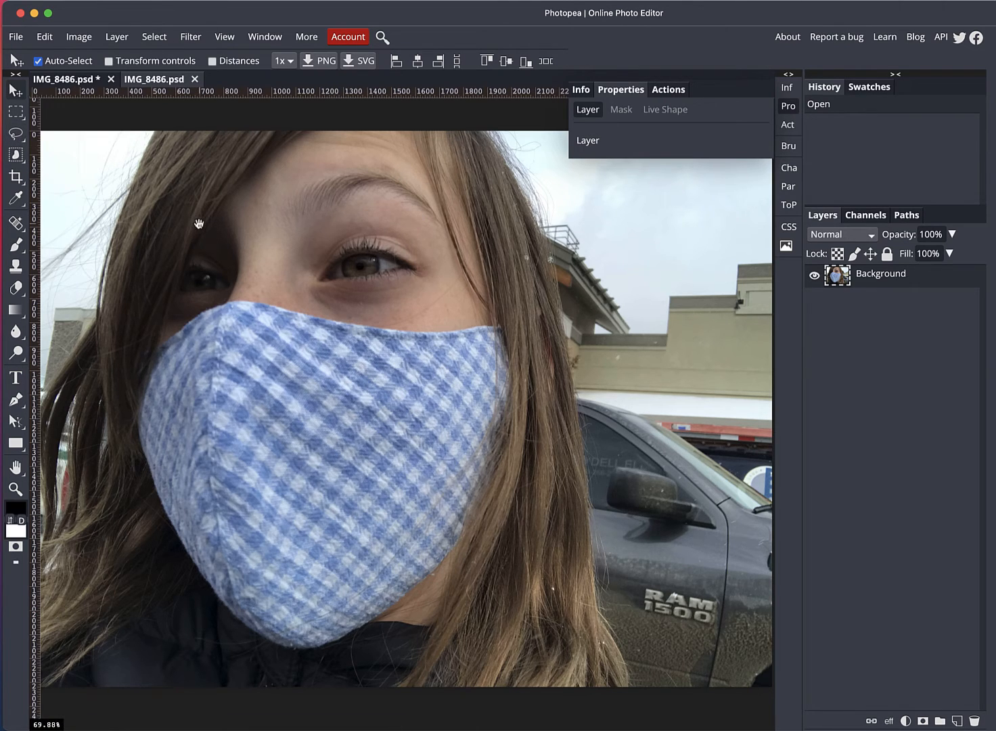
- Draw a freehand Lasso selection around the sky and hair in the photo's upper left corner
key("super+plus")
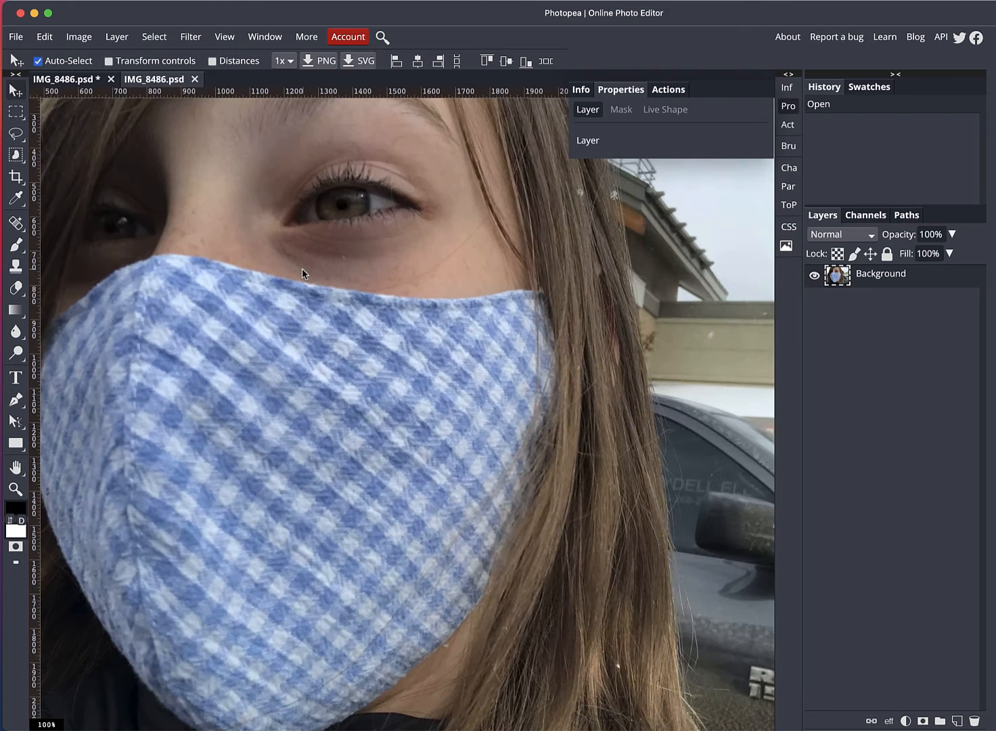
left_click_drag(234, 267, 584, 408)
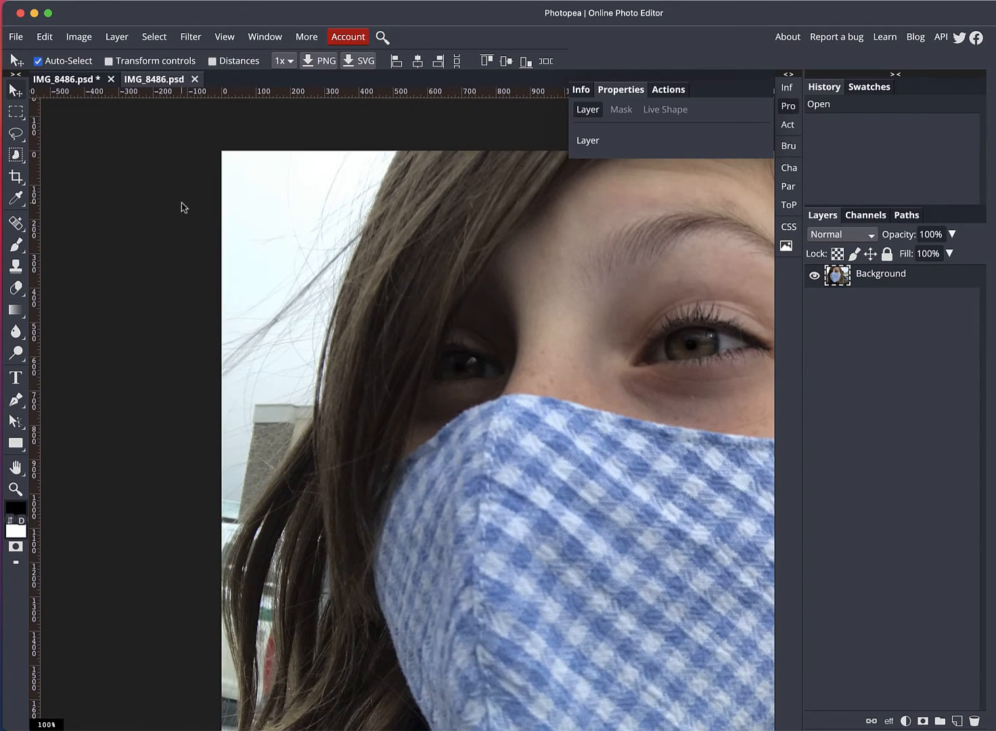
right_click(15, 135)
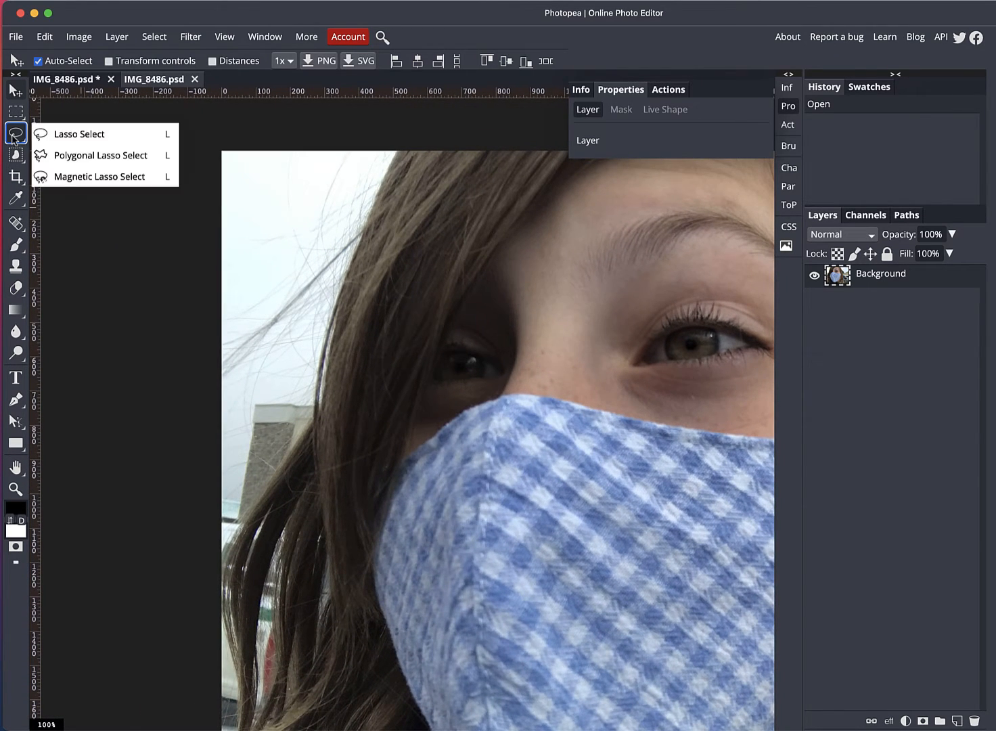
left_click(59, 137)
mouse_move(190, 135)
left_mouse_down()
mouse_move(178, 498)
mouse_move(182, 577)
mouse_move(204, 603)
mouse_move(231, 599)
mouse_move(423, 306)
mouse_move(480, 165)
mouse_move(453, 123)
mouse_move(355, 123)
left_mouse_up()
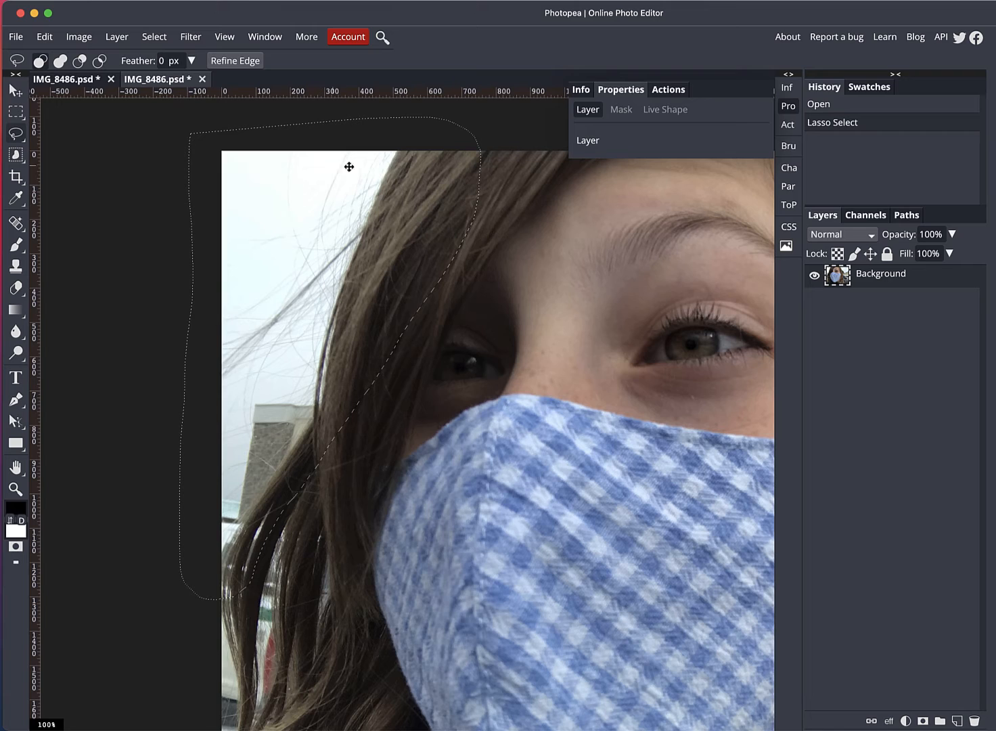
- Copy the lassoed sky and hair area to a new layer with Layer Via Copy
left_click(116, 36)
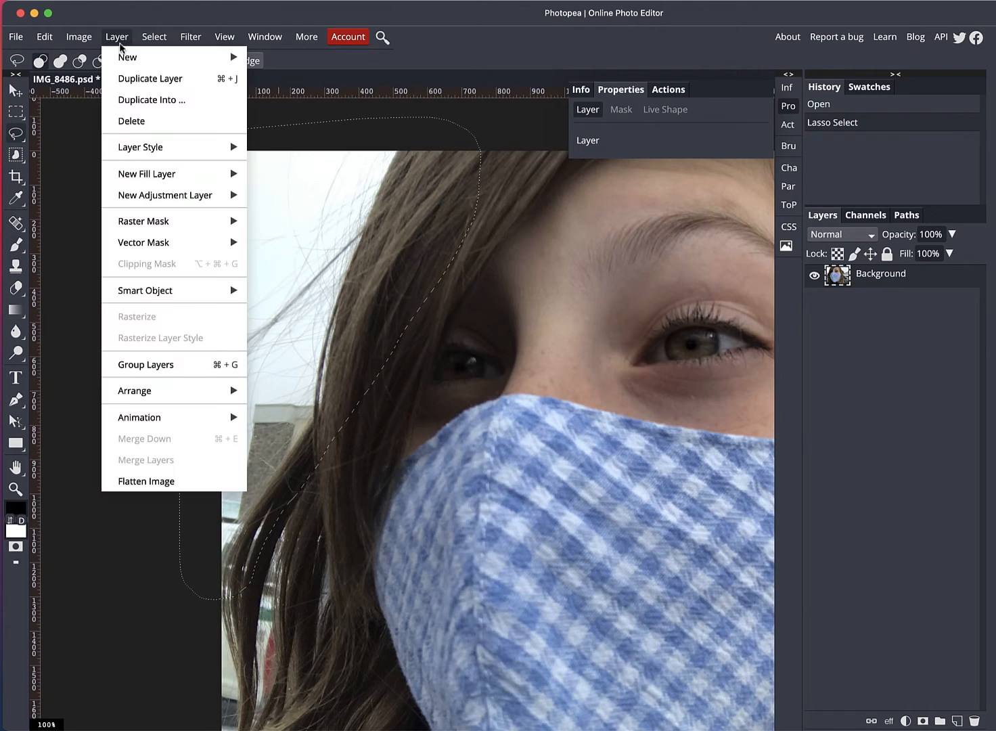
mouse_move(126, 59)
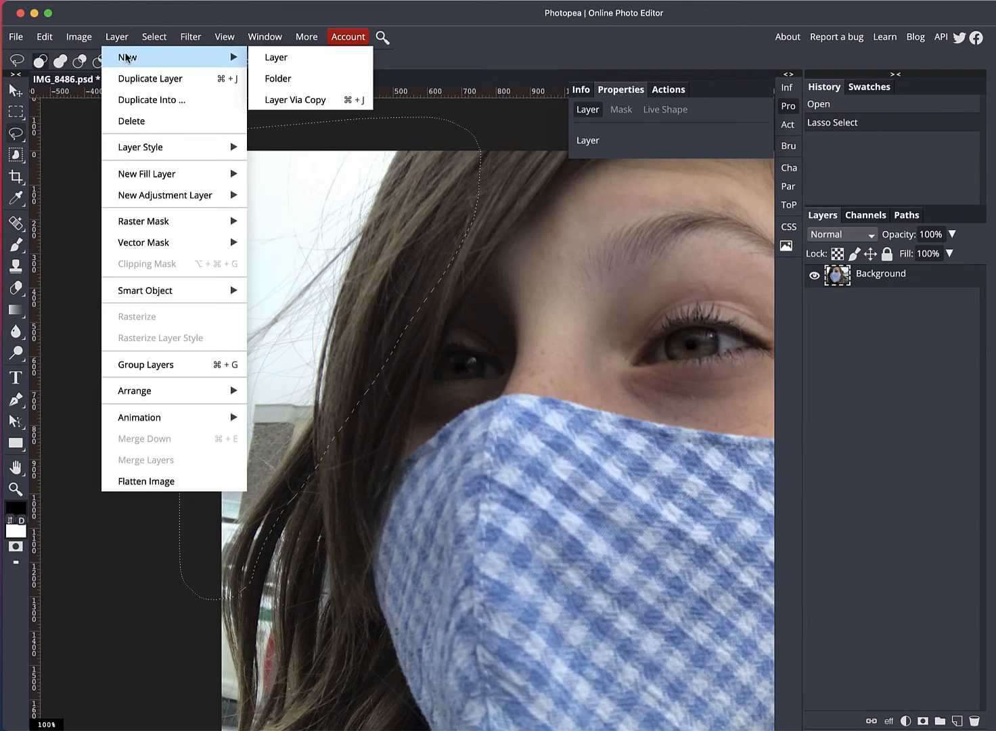
left_click(304, 100)
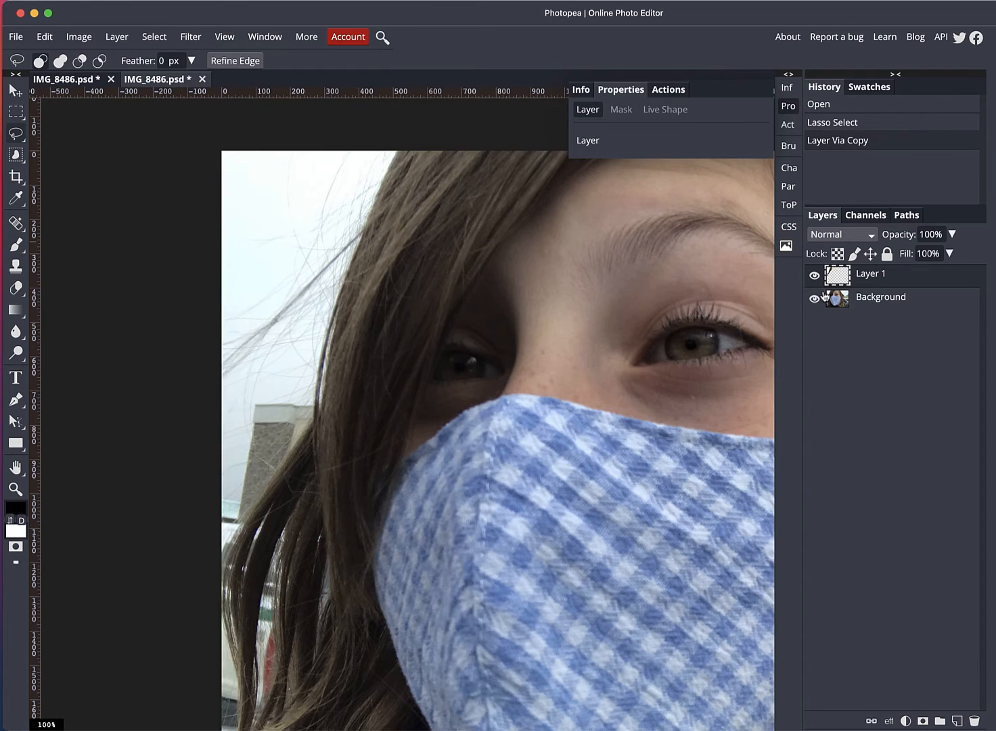
- Hide the Background layer and toggle Layer 1 off and on to examine the copied piece alone
left_click(816, 299)
key("super+minus")
key("super+minus")
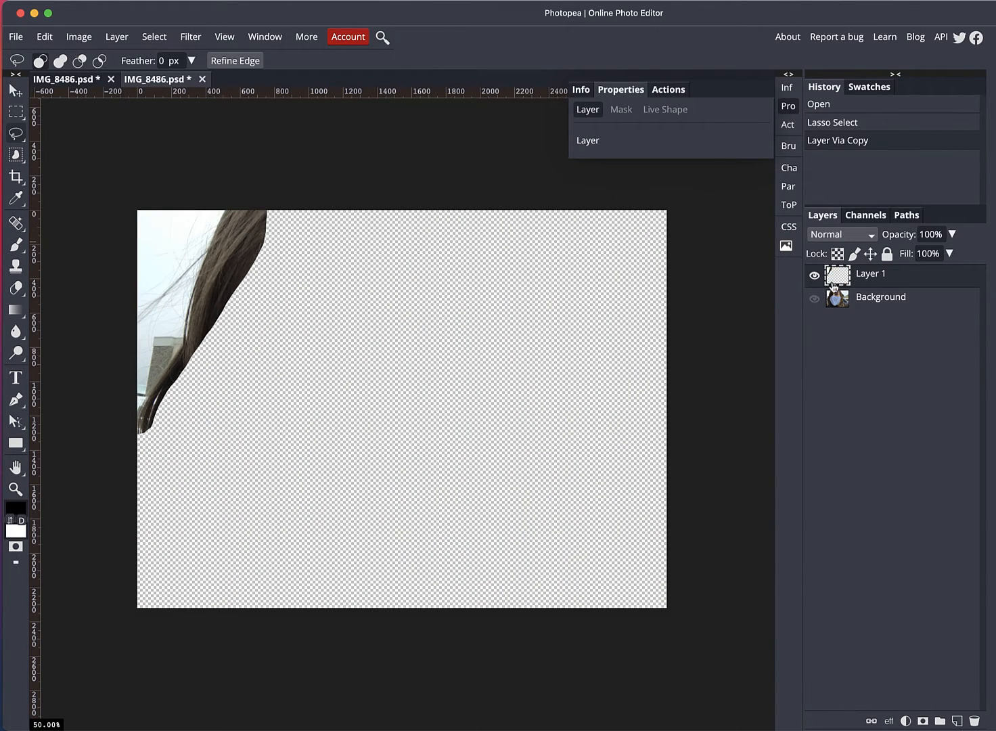
left_click(815, 276)
left_click(815, 277)
left_click(815, 276)
left_click(815, 277)
- Show the Background layer again and make it the active layer
left_click(815, 299)
left_click(853, 304)
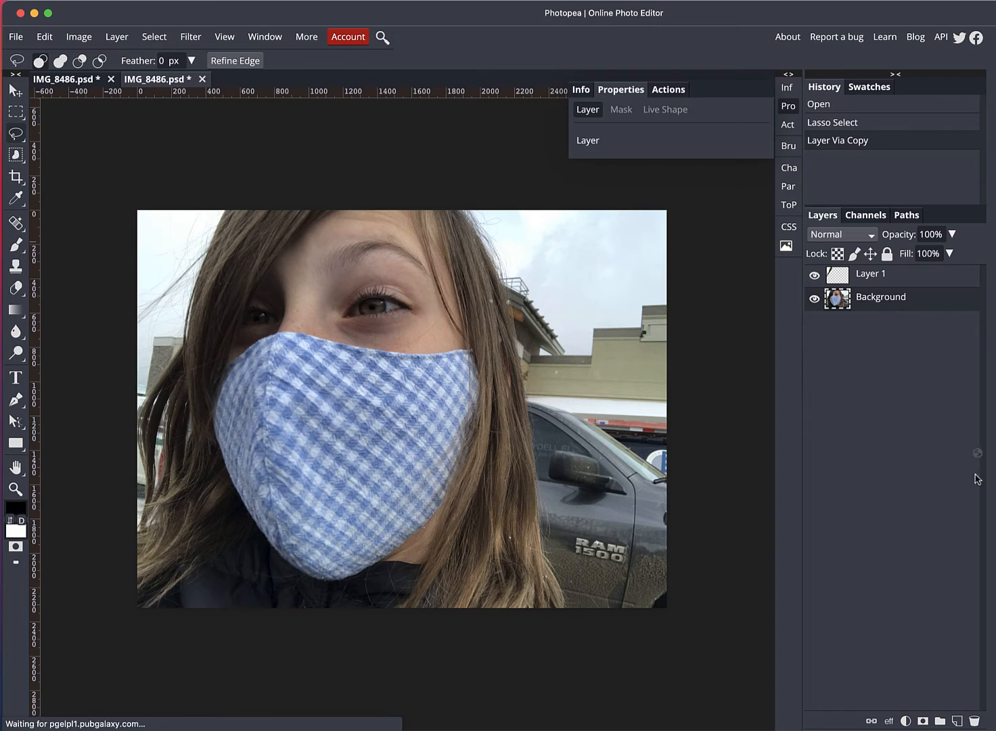
- Duplicate the Background layer, placing the copy above Layer 1, and clip the copy to Layer 1
left_click_drag(950, 711, 957, 721)
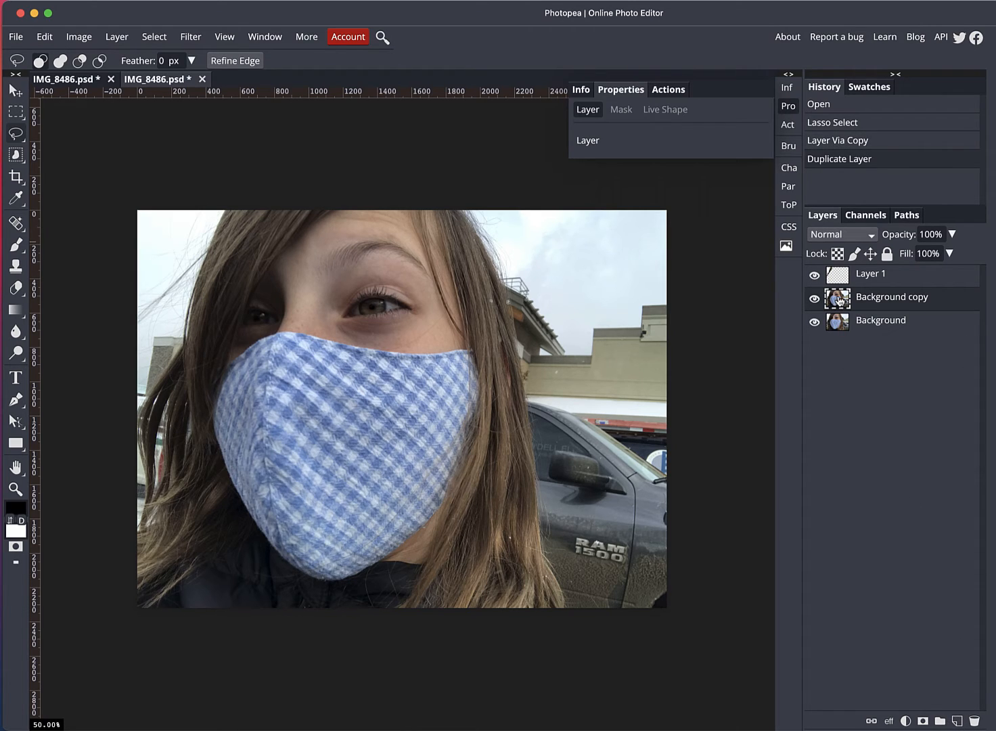
left_click_drag(839, 302, 844, 271)
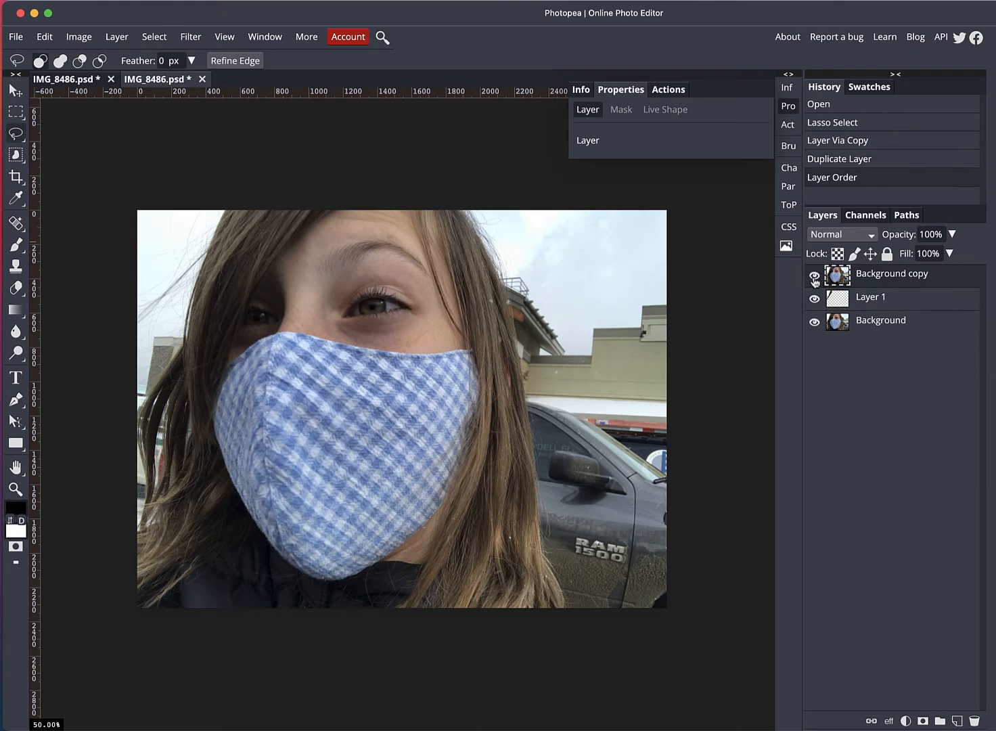
right_click(947, 276)
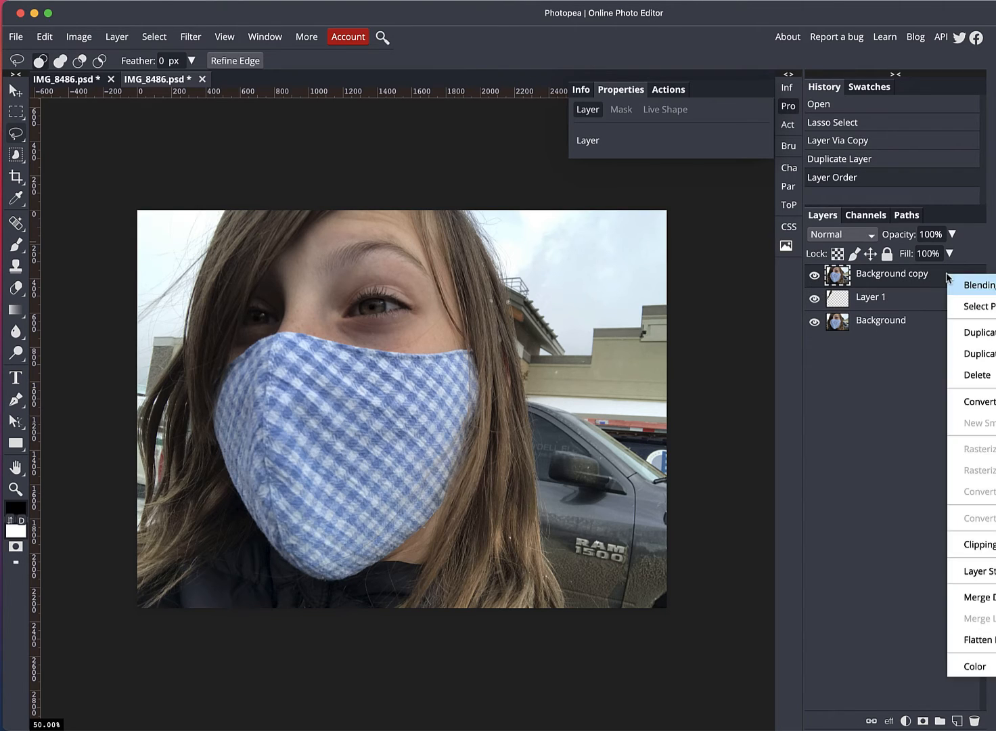
right_click(860, 274)
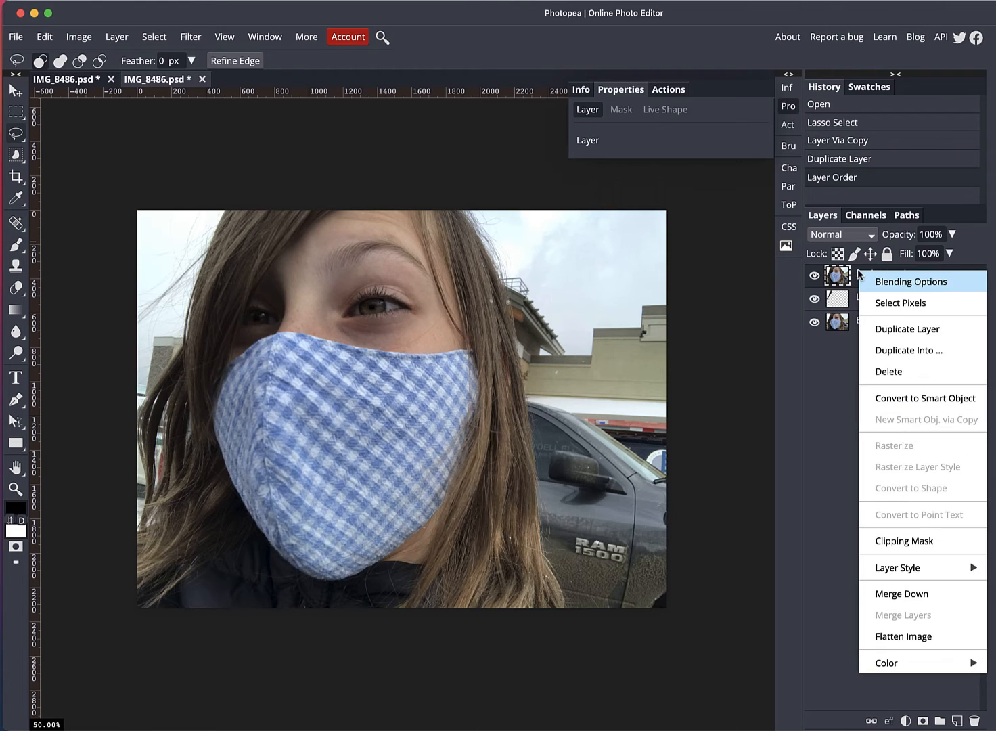
left_click(889, 541)
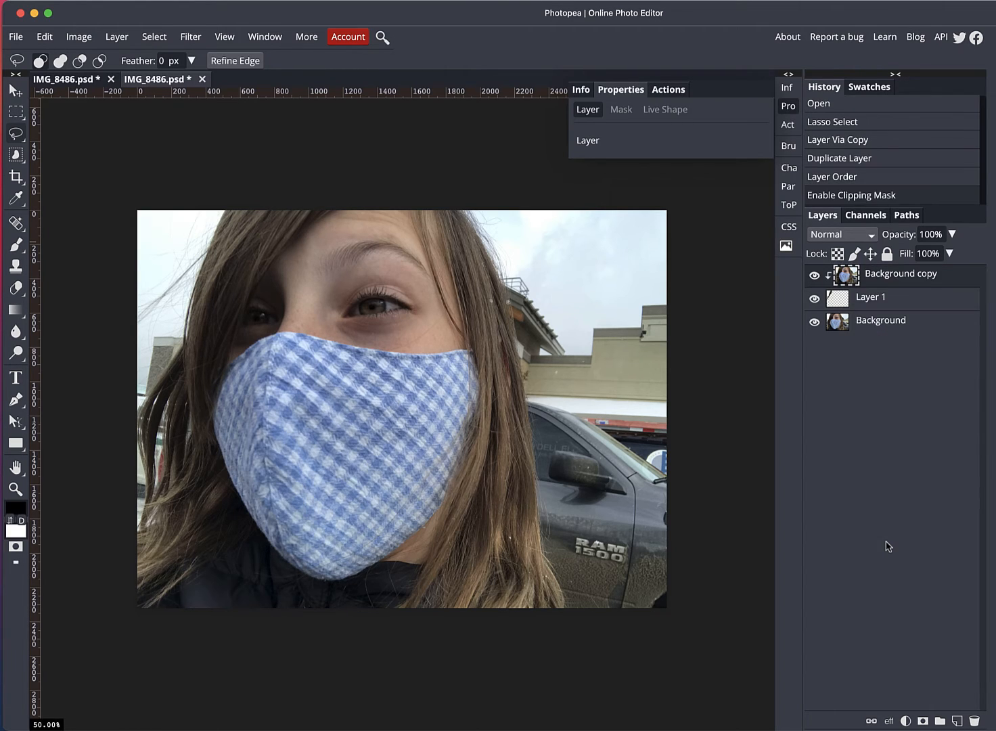
- Shift the clipped Background copy left so the right-hand sky and building fill Layer 1's shape, toggling Layer 1 to compare
left_click(16, 90)
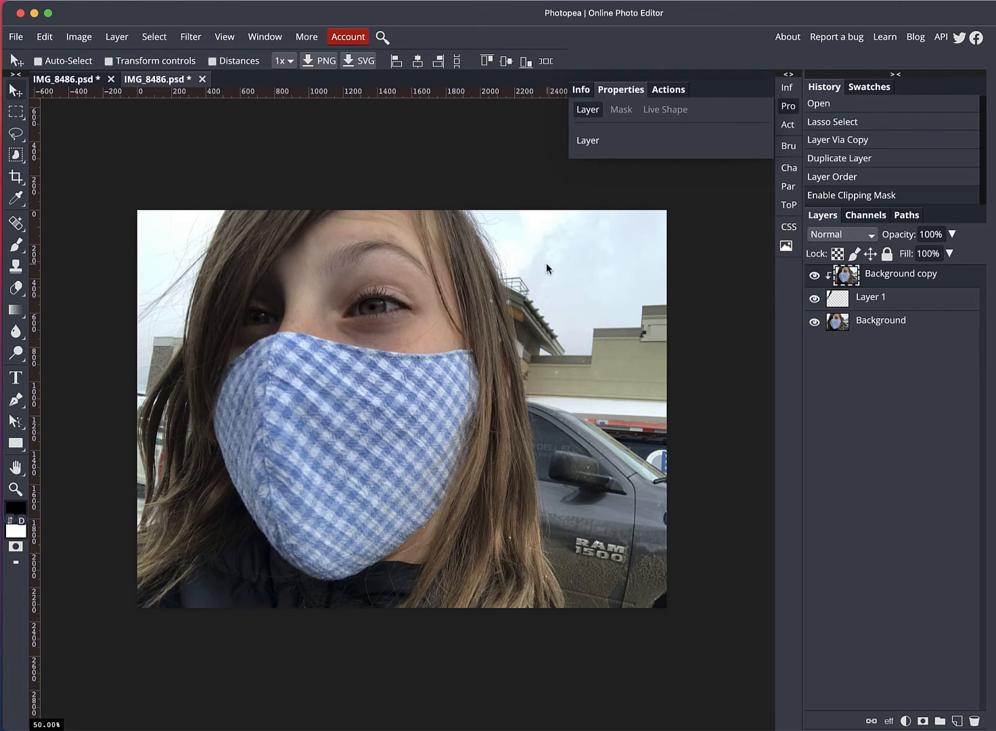
left_click_drag(579, 262, 146, 256)
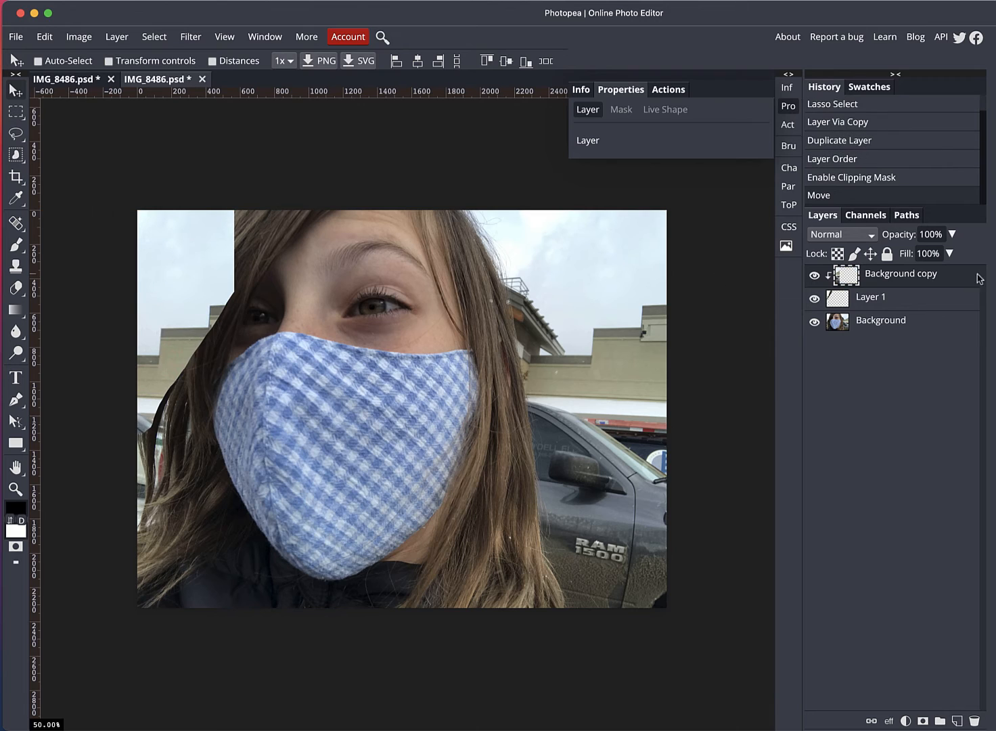
left_click(837, 298)
left_click(815, 298)
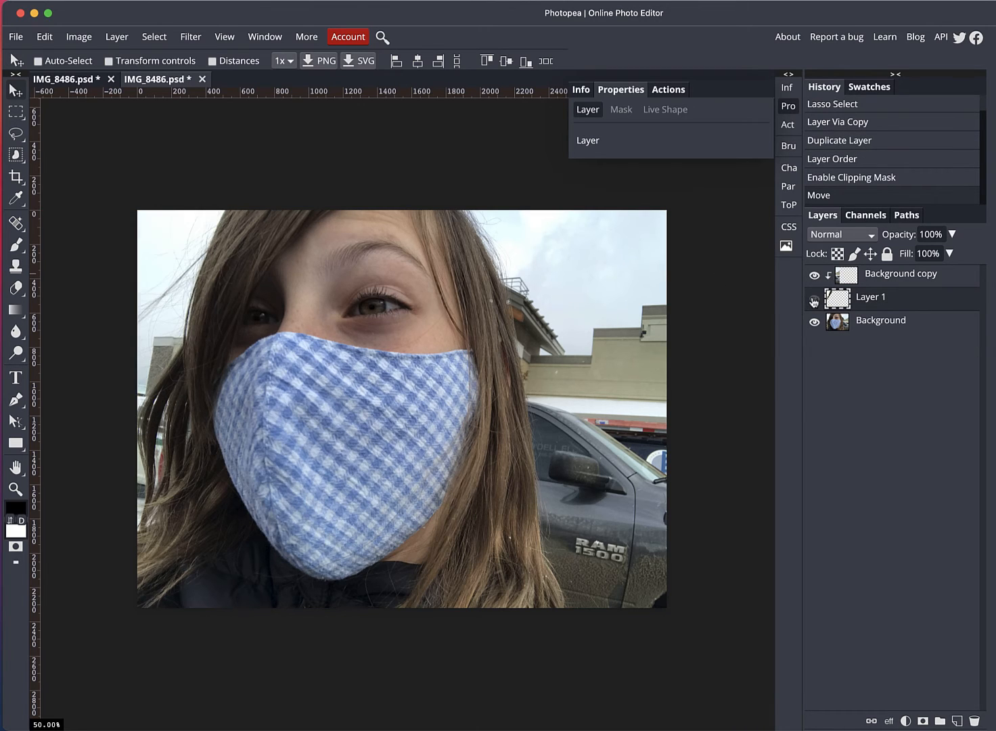
left_click(814, 298)
left_click(815, 298)
left_click(814, 299)
left_click(814, 298)
left_click(815, 299)
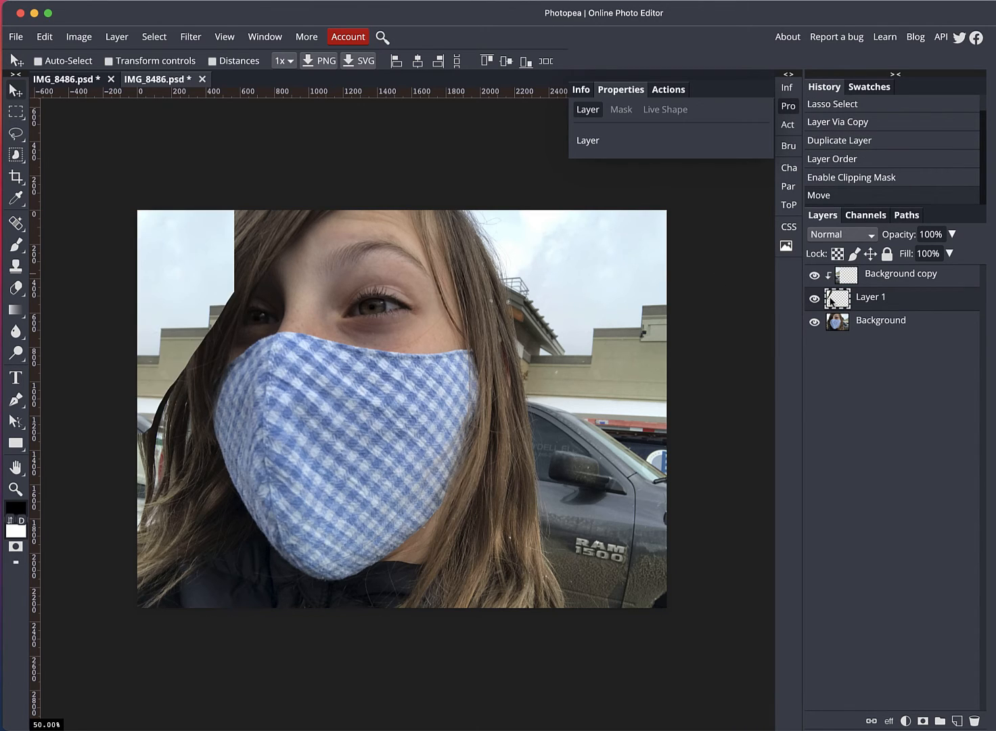
left_click(842, 279)
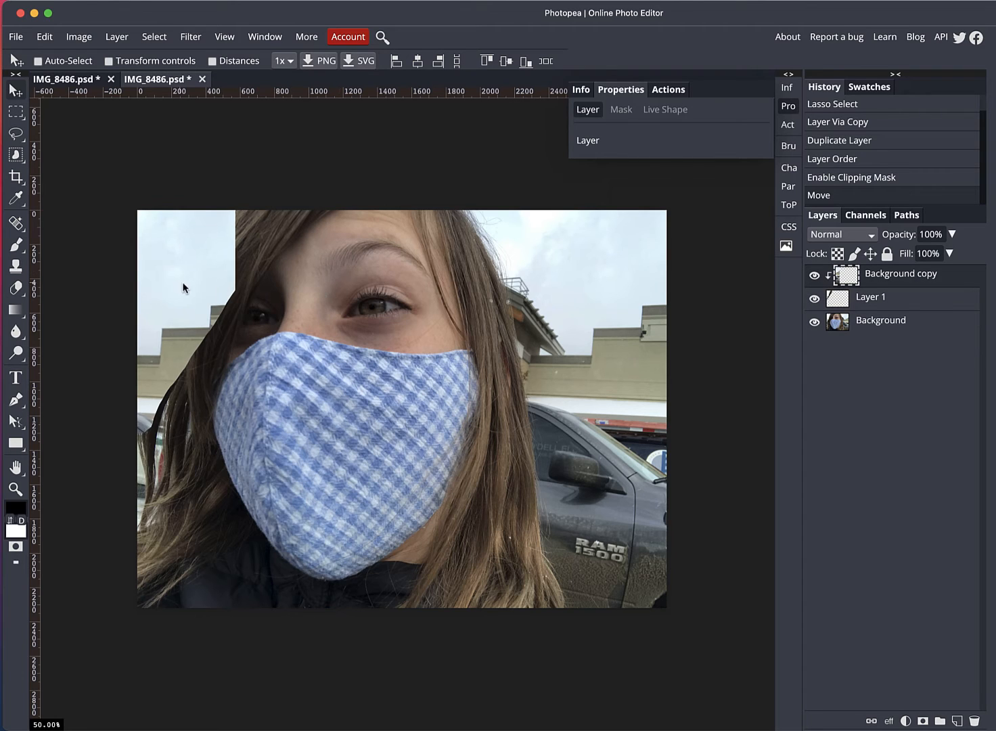
mouse_move(180, 285)
left_mouse_down()
mouse_move(244, 251)
mouse_move(180, 300)
mouse_move(180, 314)
mouse_move(182, 285)
left_mouse_up()
- Stretch Layer 1 downward past the photo's lower edge to 186.68% height with Free Transform, and toggle its visibility to compare
left_click(839, 298)
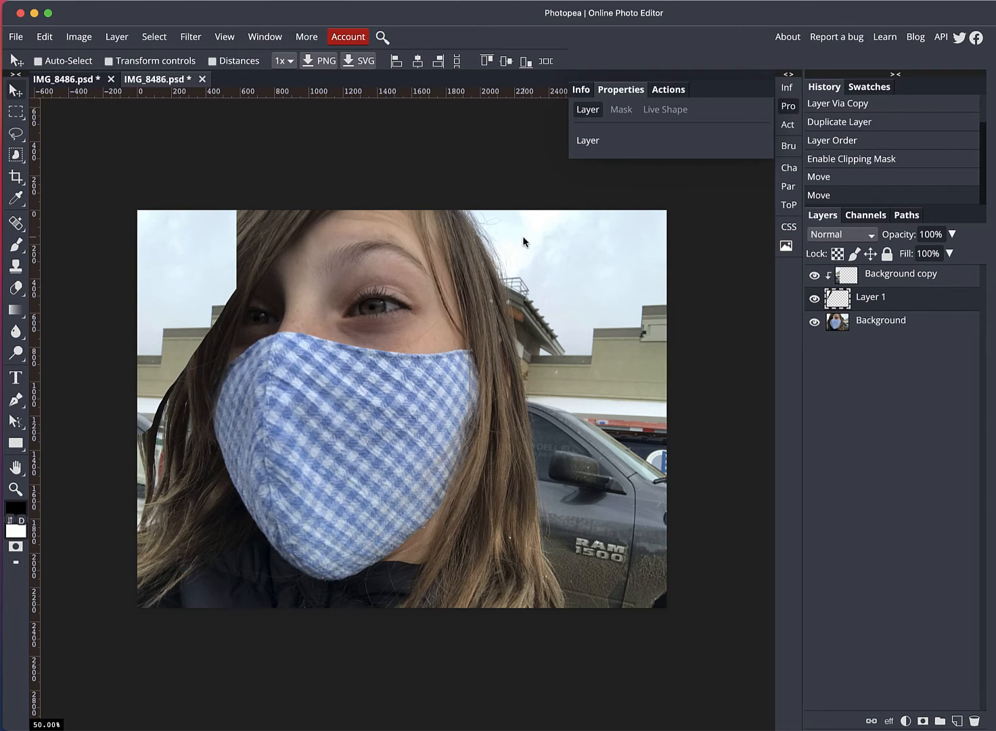
key("super+t")
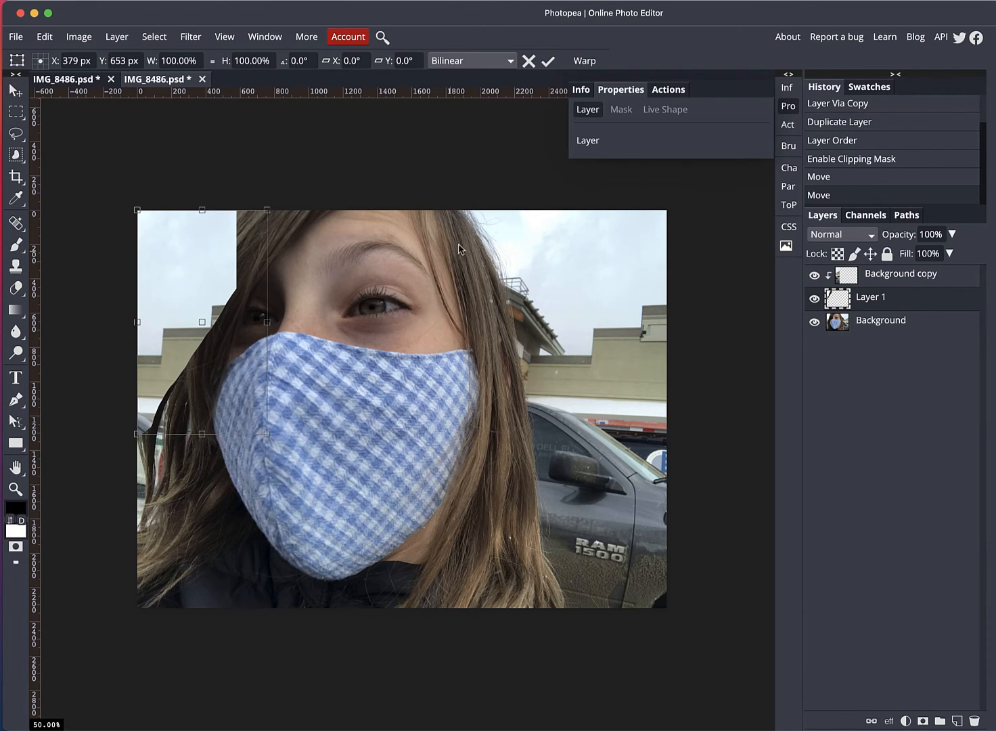
left_click_drag(199, 436, 183, 628)
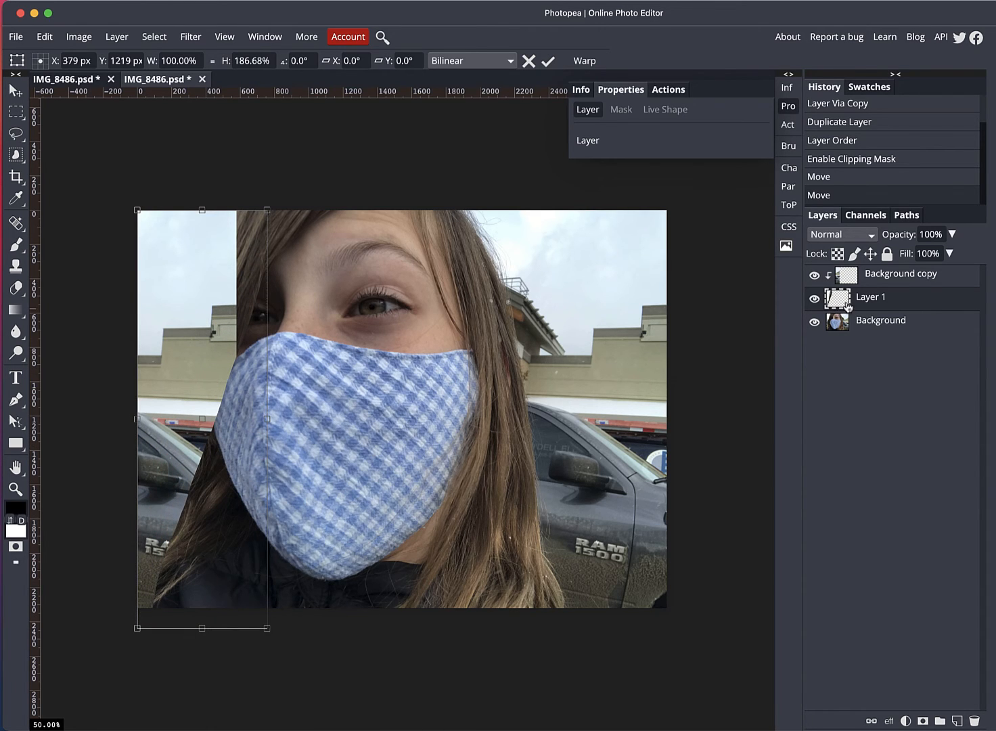
left_click(548, 60)
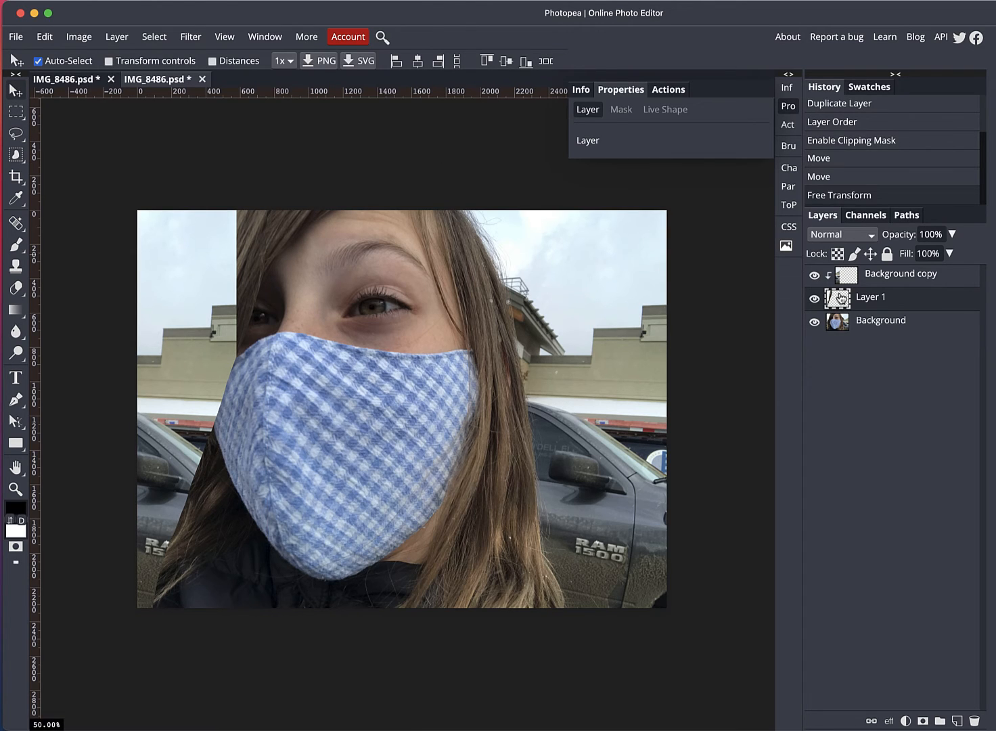
left_click(815, 298)
left_click(815, 299)
left_click(815, 298)
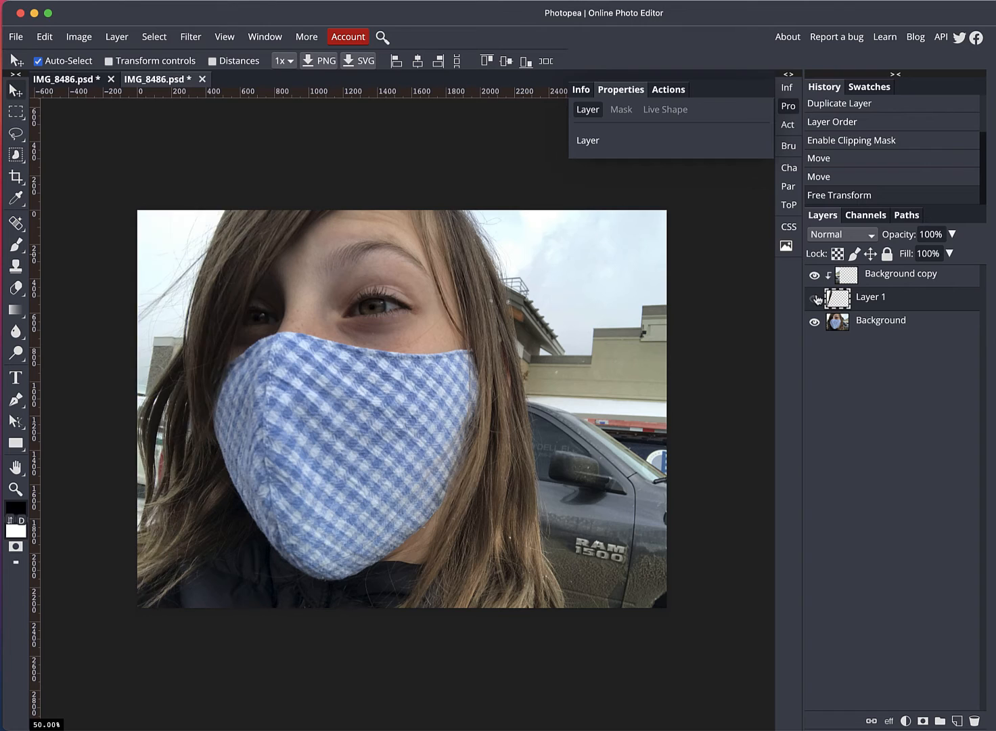
left_click(815, 298)
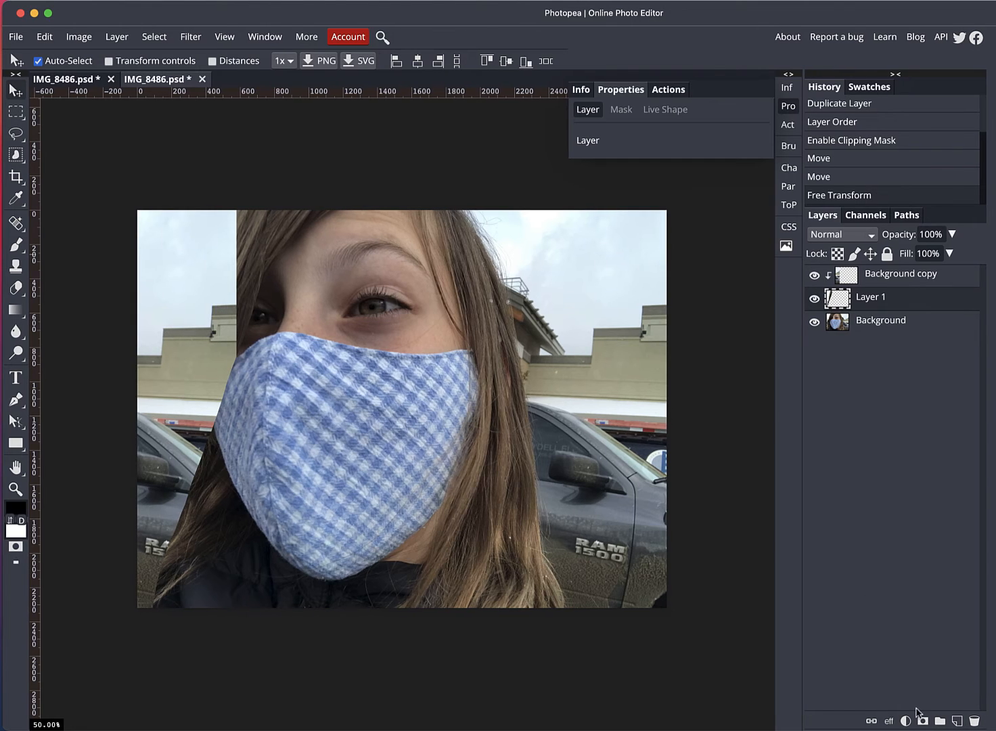
- Add a raster mask to Layer 1 and set the Brush tool to a soft 175 px tip
left_click(924, 722)
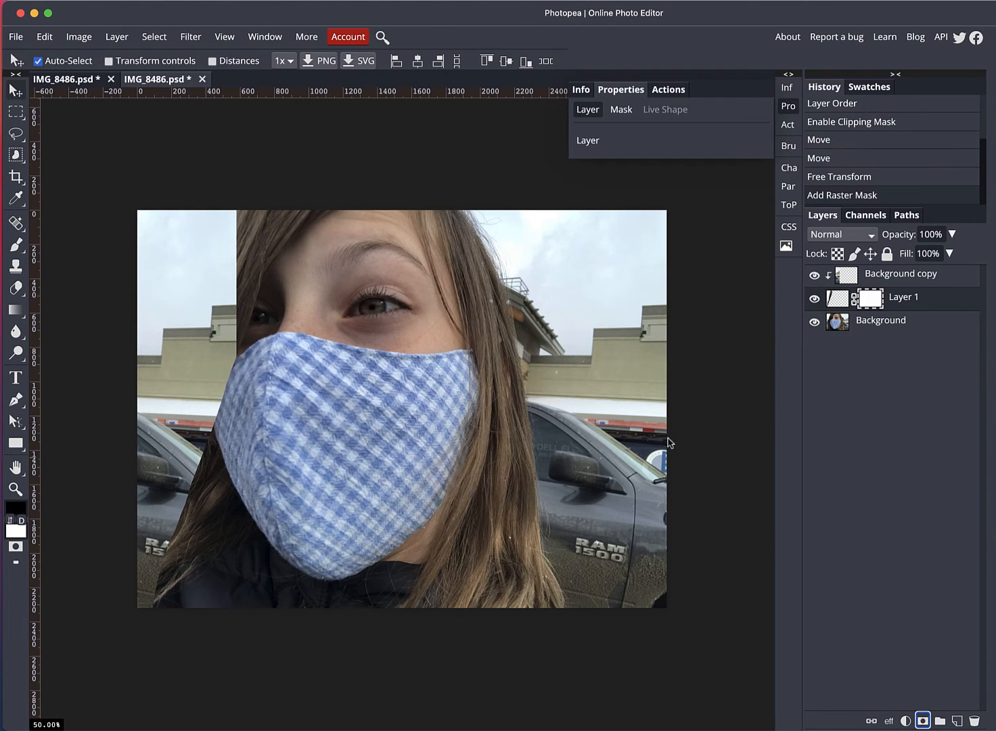
left_click(16, 245)
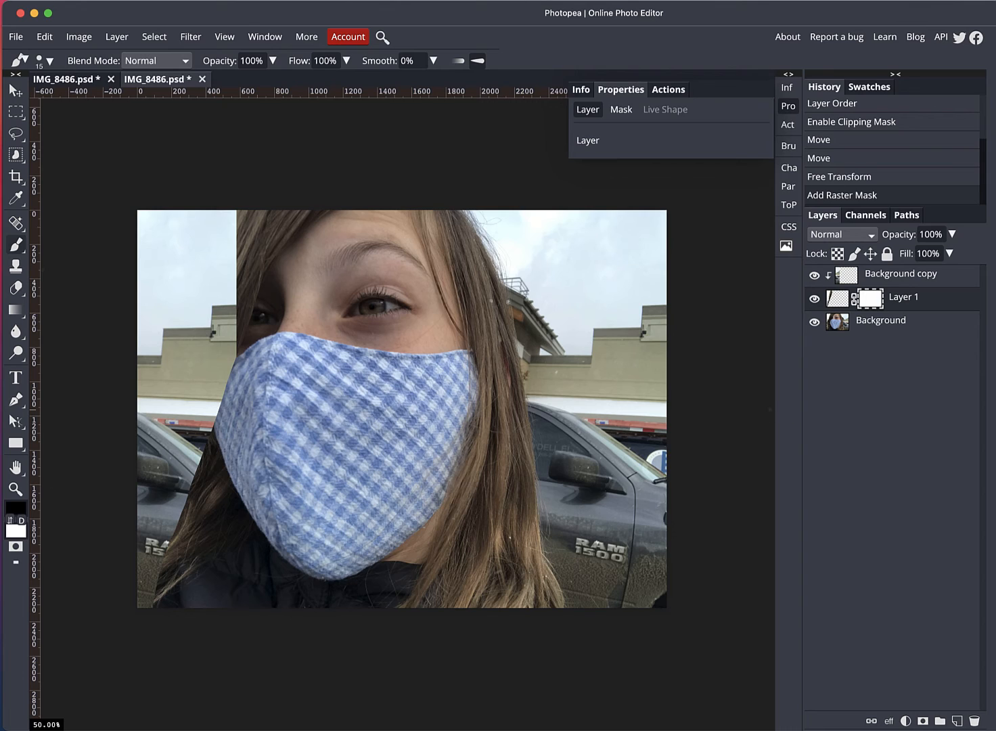
left_click(51, 62)
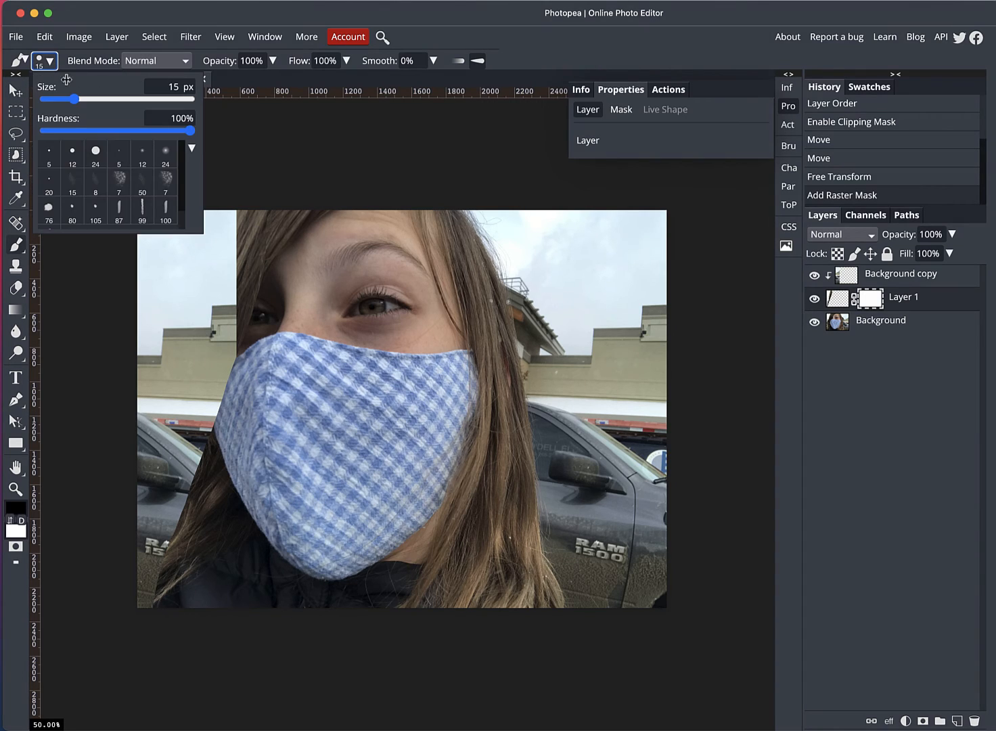
mouse_move(74, 99)
left_mouse_down()
mouse_move(116, 99)
mouse_move(107, 129)
mouse_move(45, 129)
left_mouse_up()
left_click(272, 134)
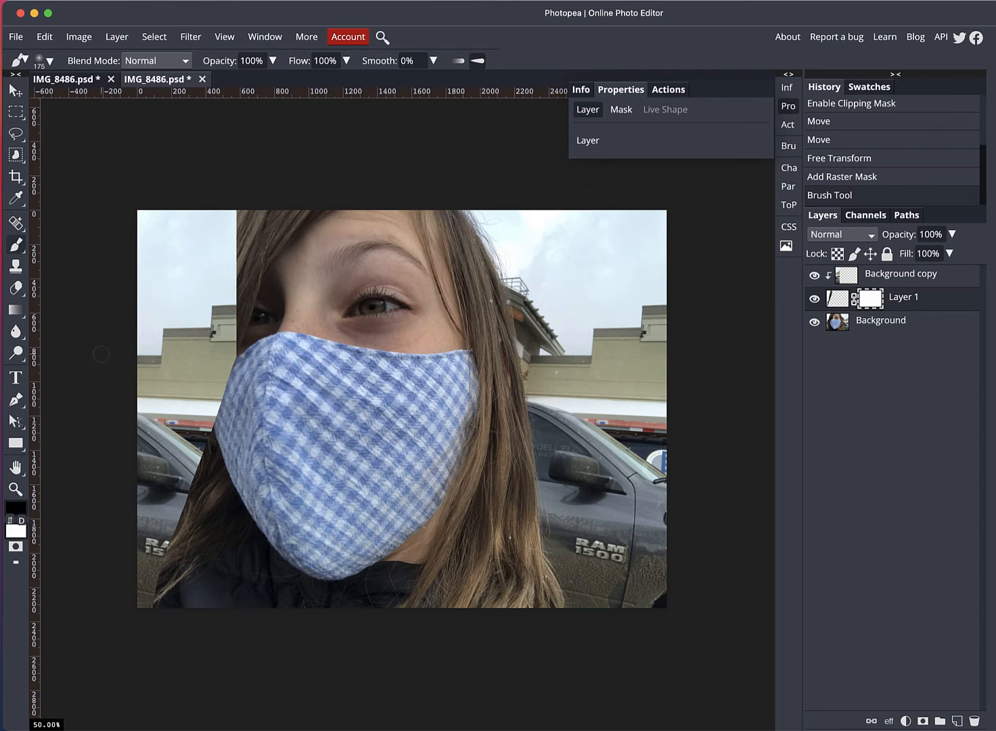
- Enlarge the brush to 700 px and paint black on Layer 1's mask down the hair to uncover the original strands
key("bracketright")
key("bracketright")
key("bracketright")
key("bracketright")
key("bracketright")
key("bracketright")
key("bracketright")
mouse_move(260, 340)
left_mouse_down()
mouse_move(230, 244)
mouse_move(214, 285)
mouse_move(228, 352)
mouse_move(200, 284)
mouse_move(203, 264)
mouse_move(190, 352)
mouse_move(218, 371)
mouse_move(179, 440)
mouse_move(145, 599)
left_mouse_up()
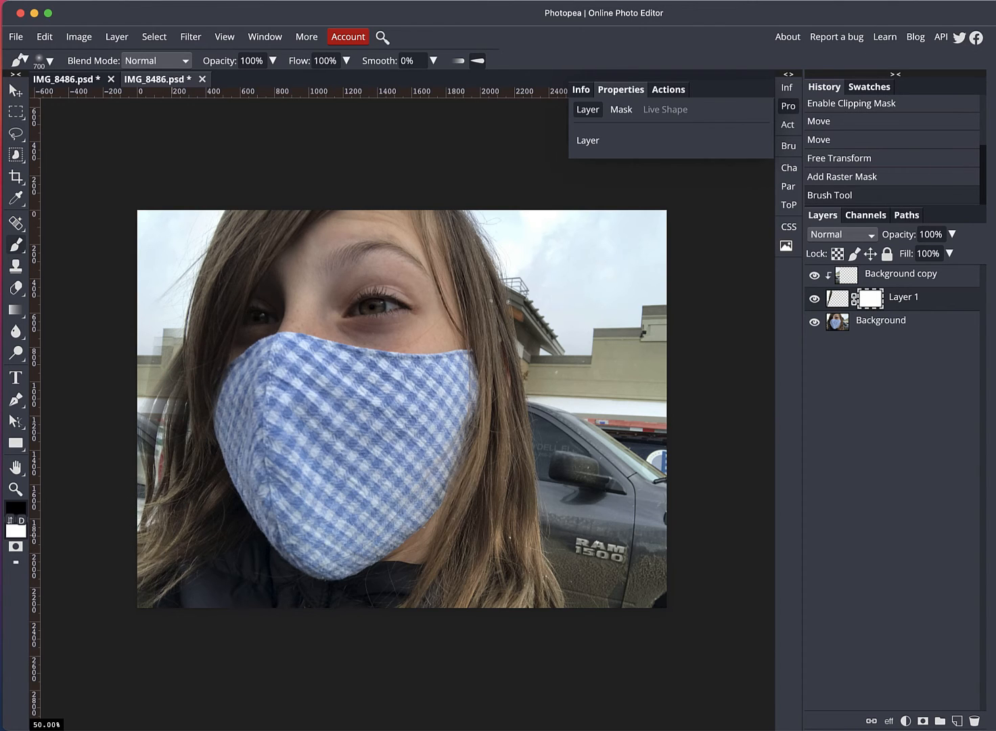
left_click_drag(231, 444, 226, 428)
- Reduce the brush to 125 px and mask out remaining spots along the hair's left edge and crown on Layer 1
key("bracketleft")
key("bracketleft")
key("bracketleft")
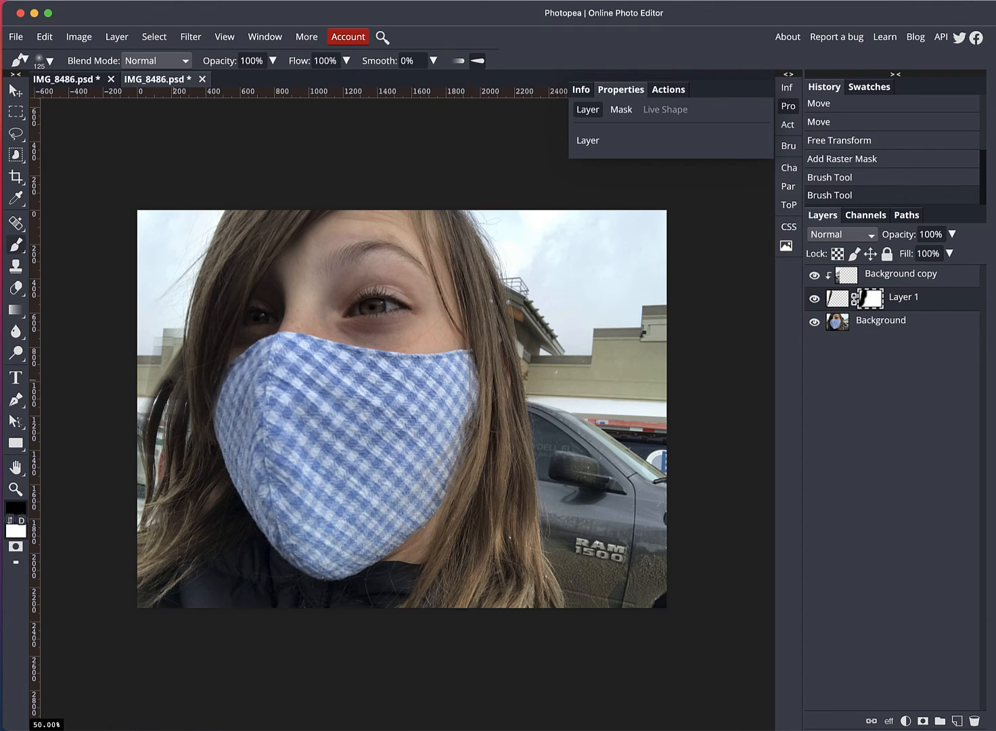
mouse_move(158, 396)
left_mouse_down()
mouse_move(151, 483)
mouse_move(190, 377)
left_mouse_up()
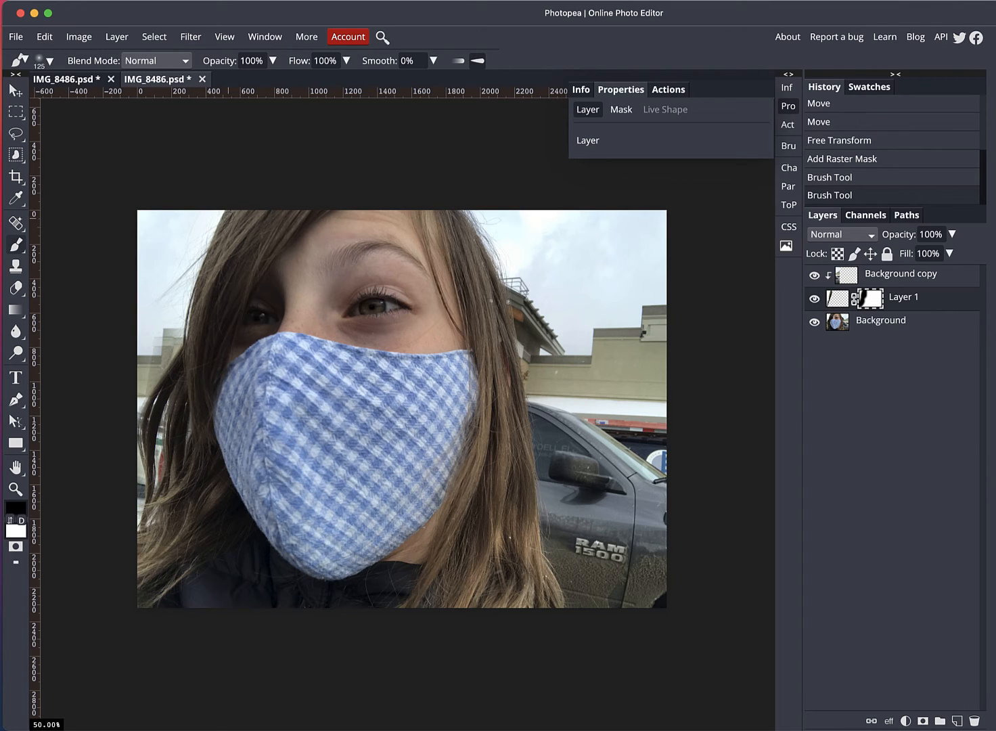
left_click_drag(228, 218, 253, 204)
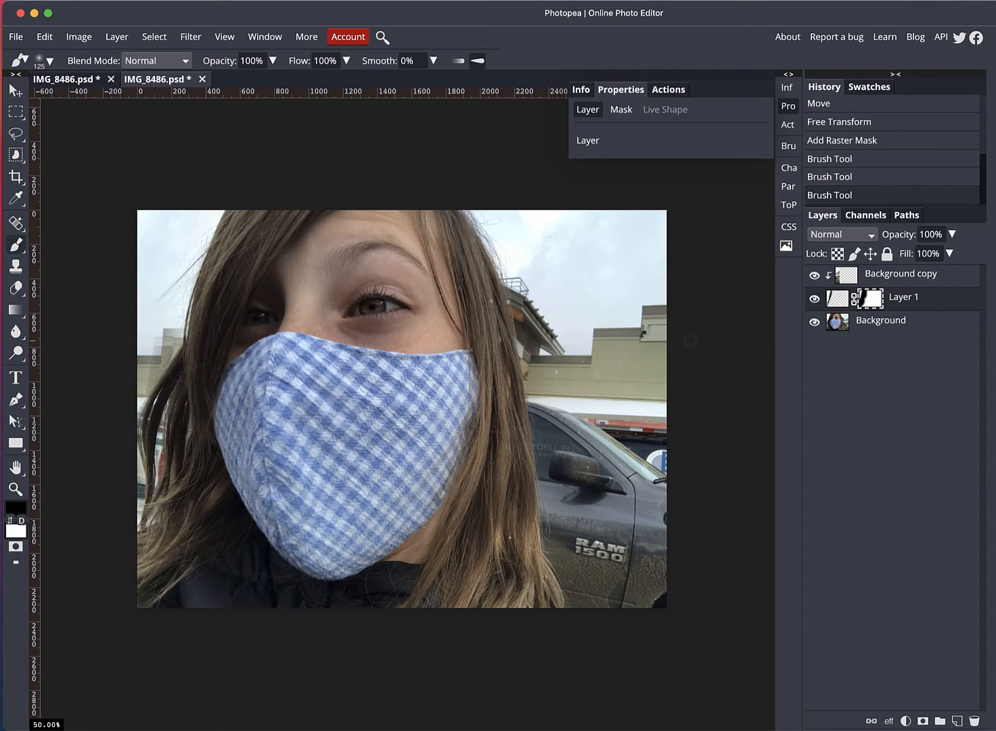
- Move the clipped Background copy down and slightly left so its sky covers the building beside the hair
left_click(846, 278)
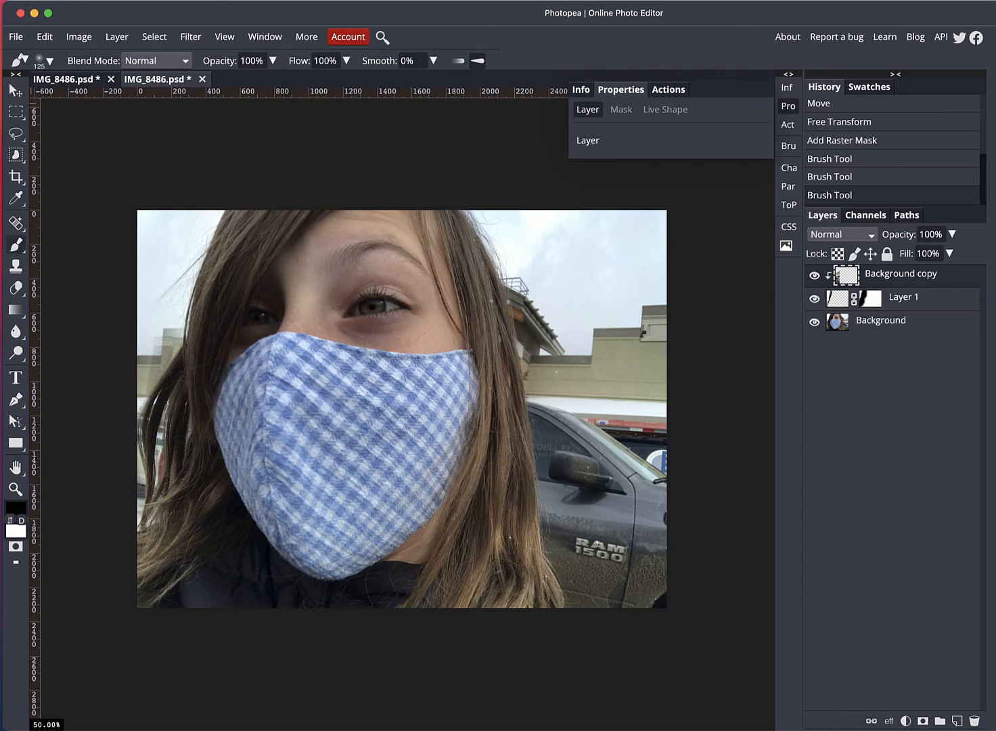
left_click(16, 90)
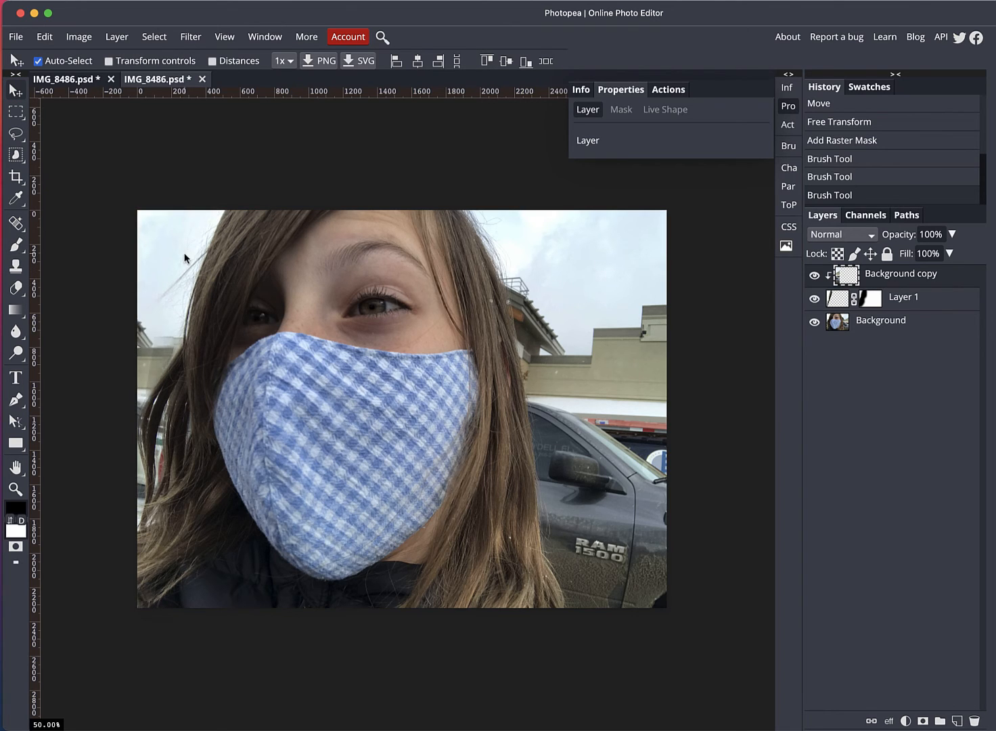
left_click_drag(185, 258, 162, 332)
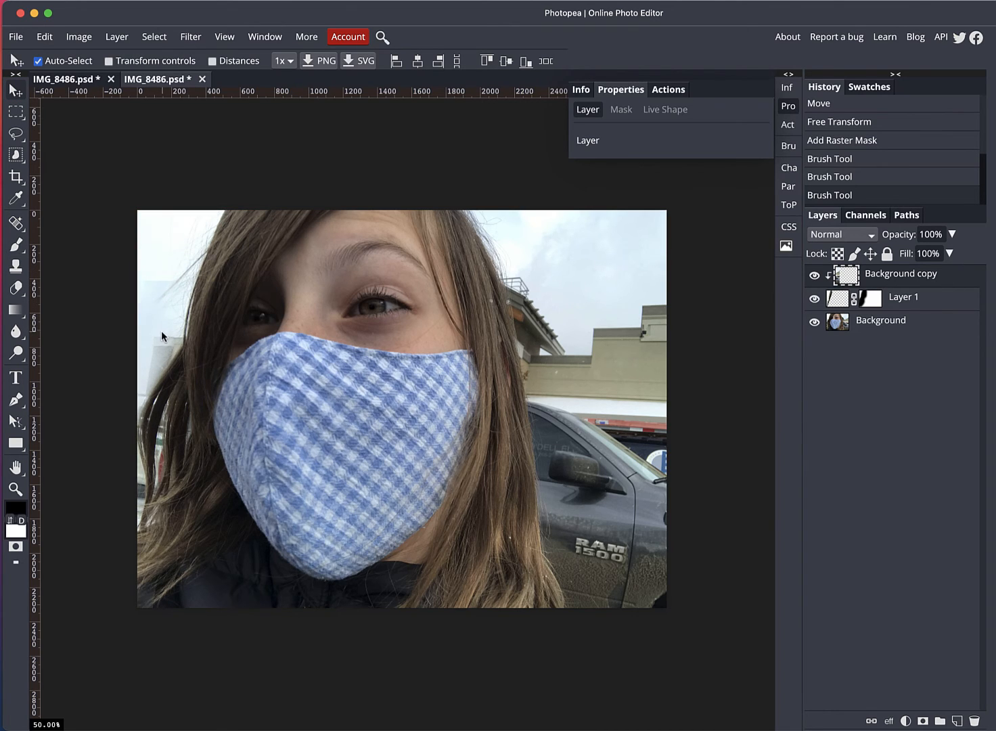
- Stretch the Background copy with Free Transform to 101.59% width and 172.80% height, centred at X -1035 px, Y 1959 px
key("ctrl+alt+t")
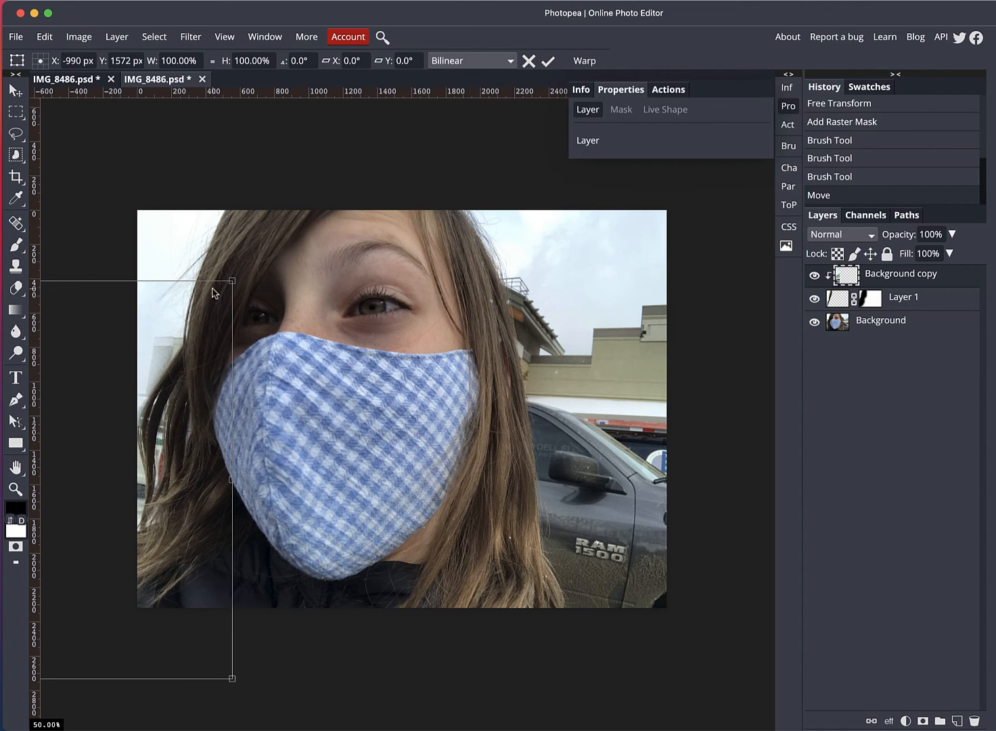
left_click_drag(232, 281, 242, 112)
left_click_drag(133, 370, 143, 463)
left_click_drag(226, 321, 228, 196)
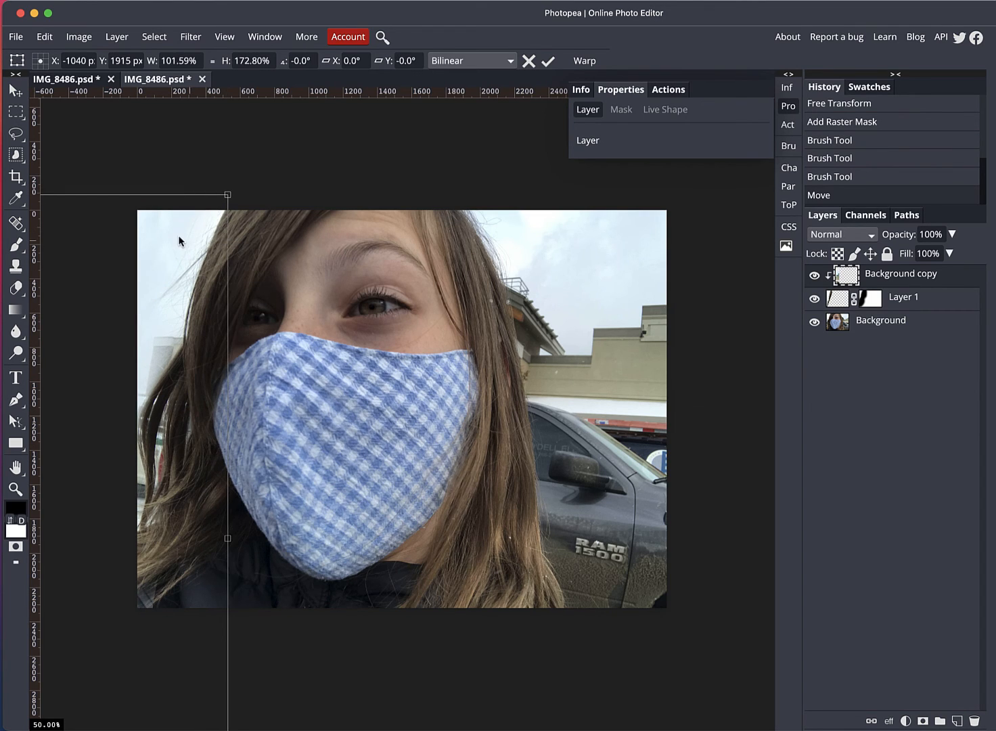
left_click_drag(178, 236, 178, 244)
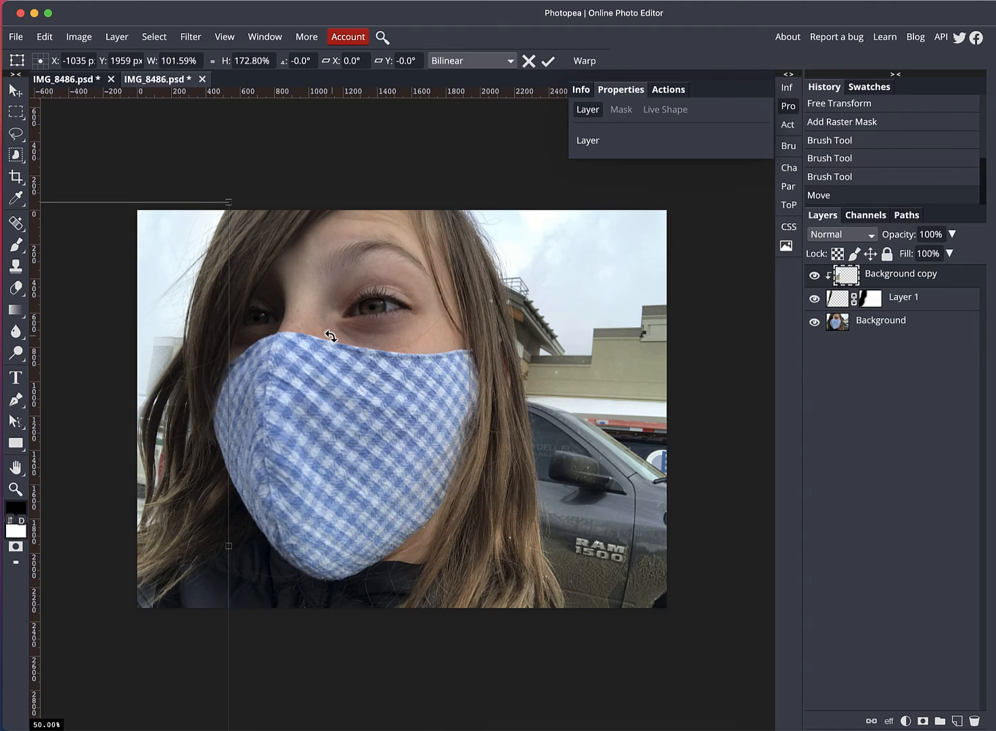
key("Return")
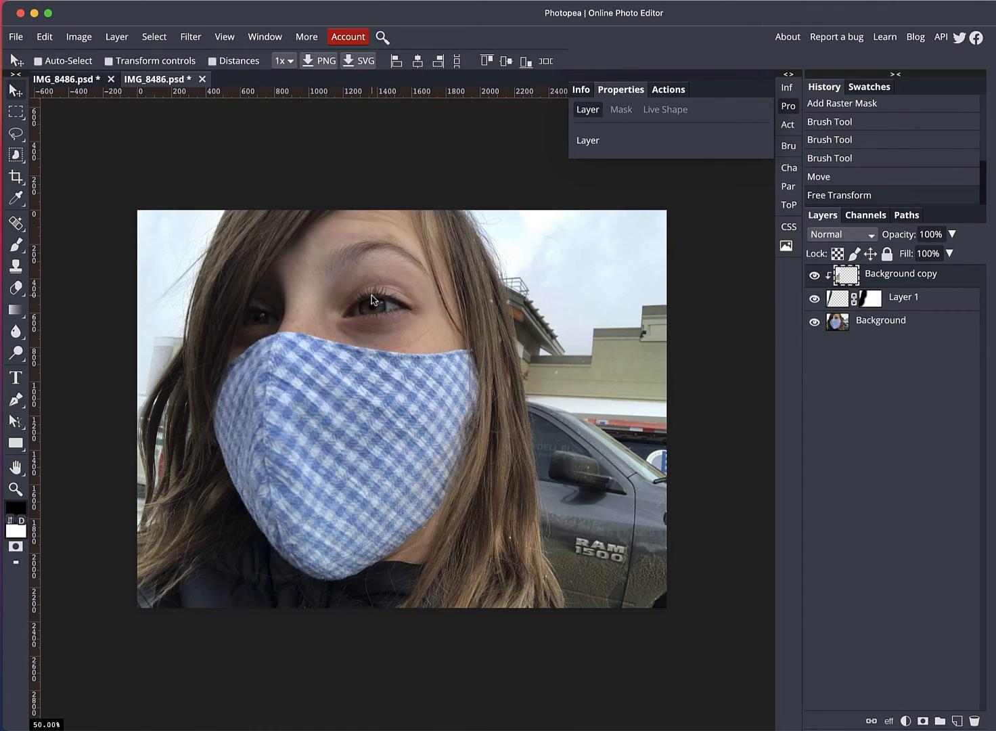
- Toggle Layer 1 to compare, try moving the clipped Background copy across the photo, and undo the move
left_click(816, 297)
left_click(815, 299)
left_click_drag(170, 286, 658, 322)
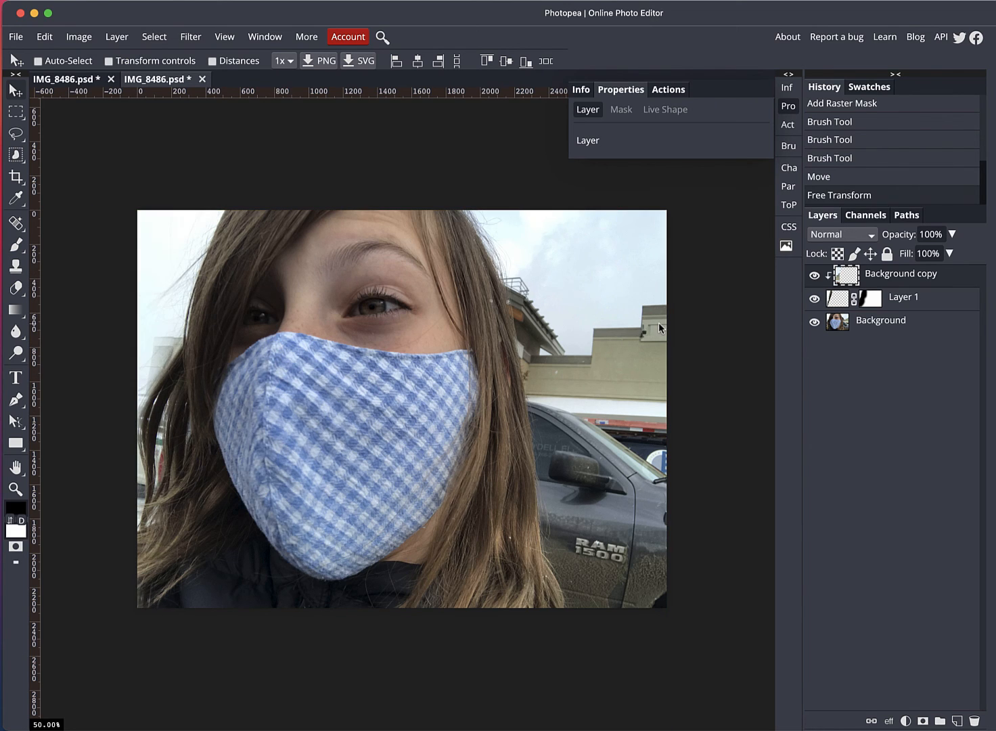
left_click_drag(628, 381, 172, 270)
key("ctrl+z")
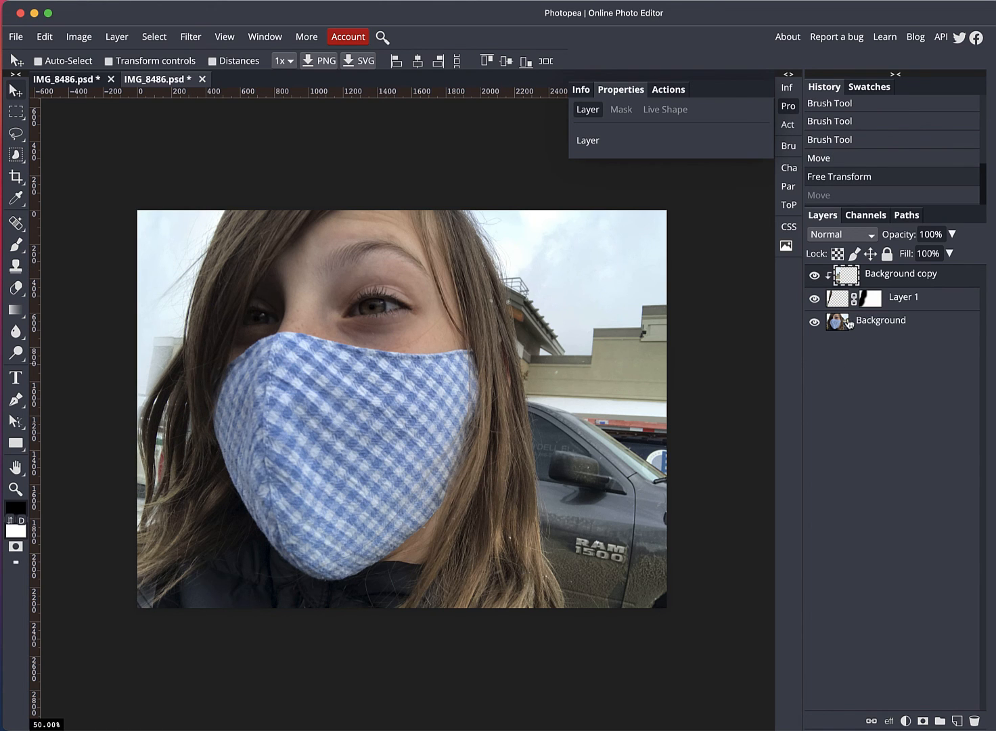
- Hide the Background layer and toggle the Background copy off and on to examine the masked sky patch alone
left_click(838, 300)
left_click(815, 323)
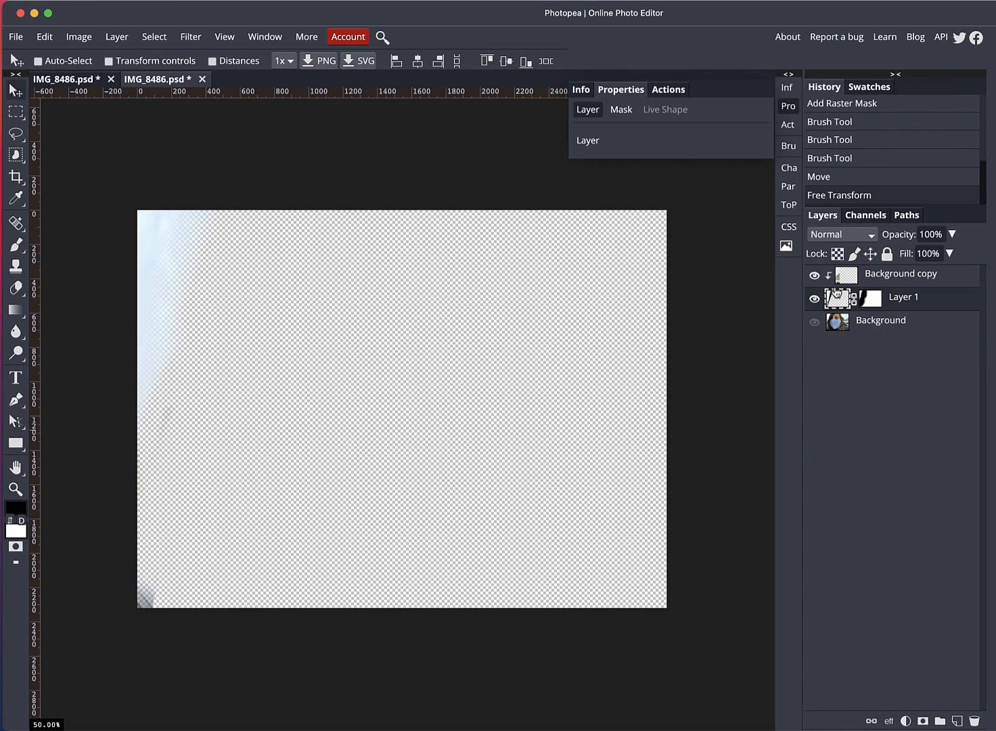
left_click(815, 276)
left_click(815, 277)
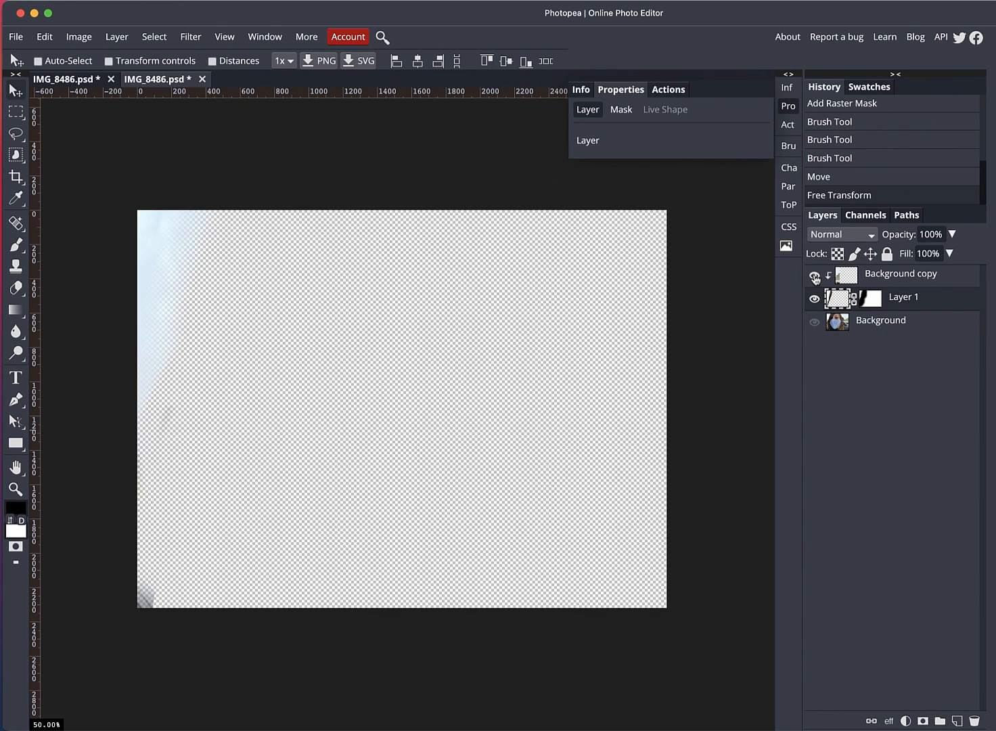